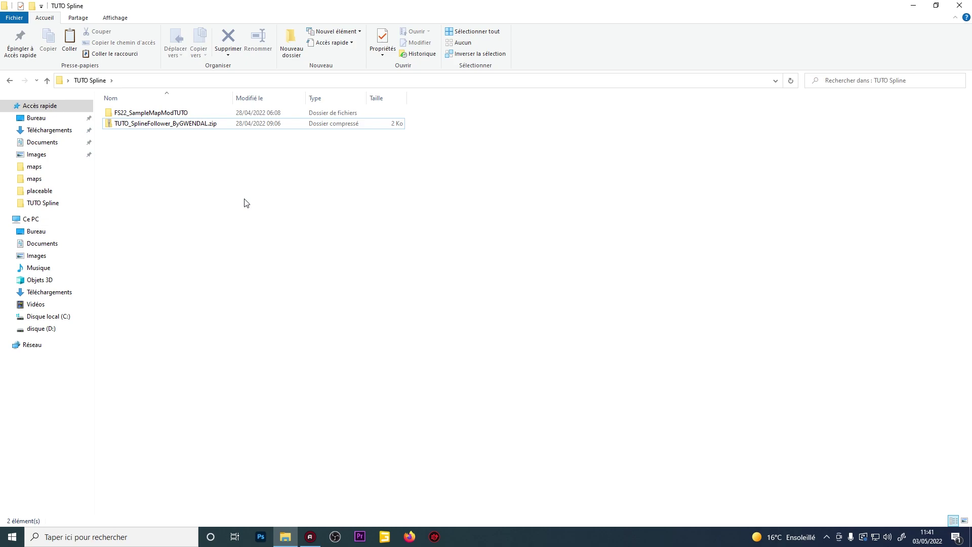
Extract the SplineFollower tutorial archive in the TUTO Spline folder, then delete the zip file.
click(236, 127)
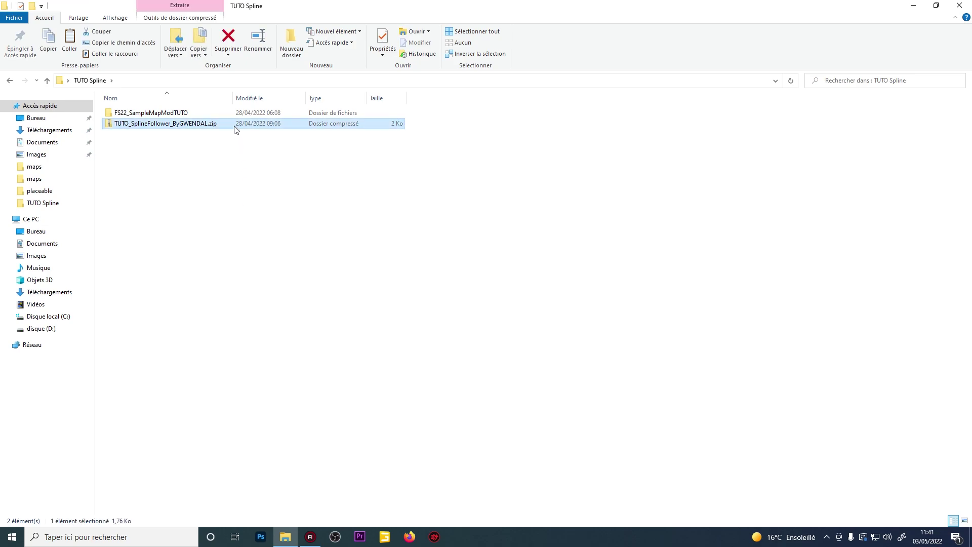
right_click(235, 128)
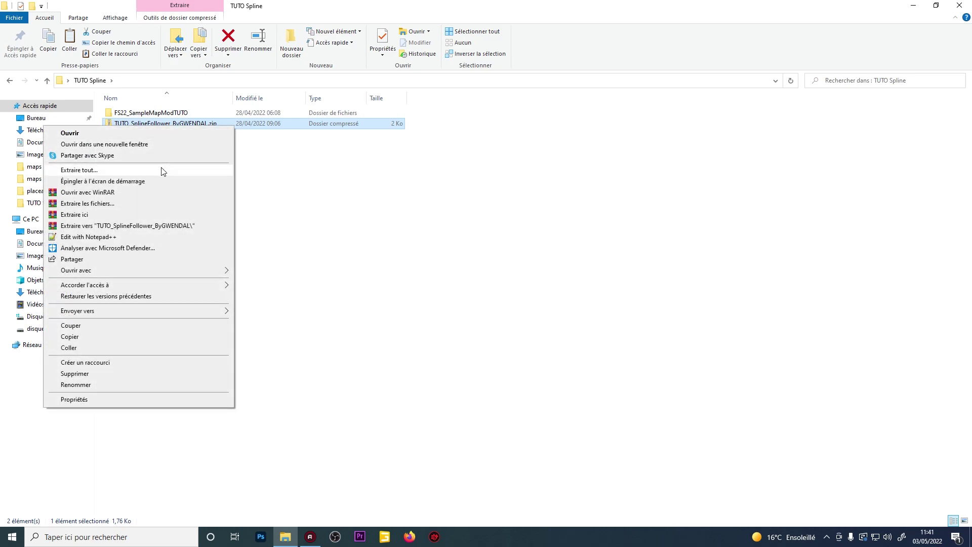
click(161, 170)
click(560, 362)
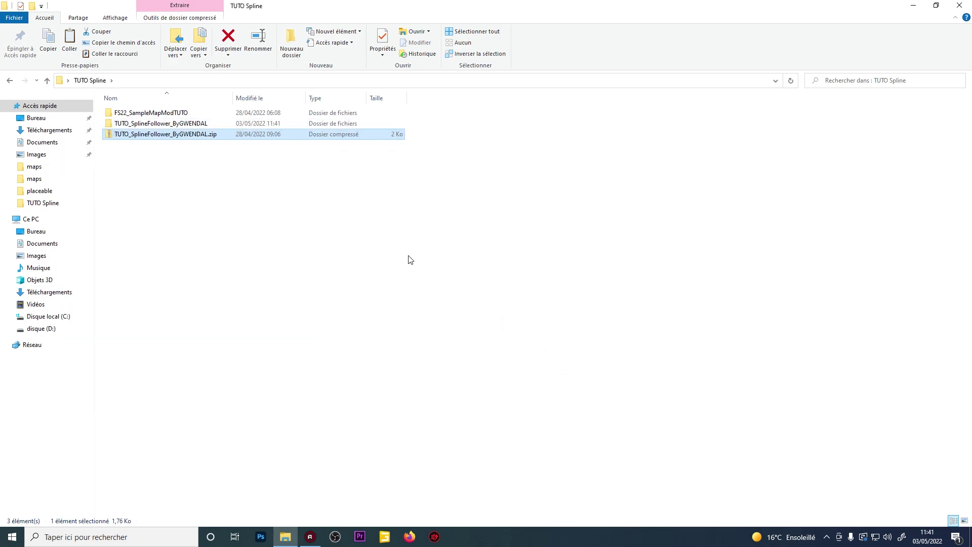
key(Delete)
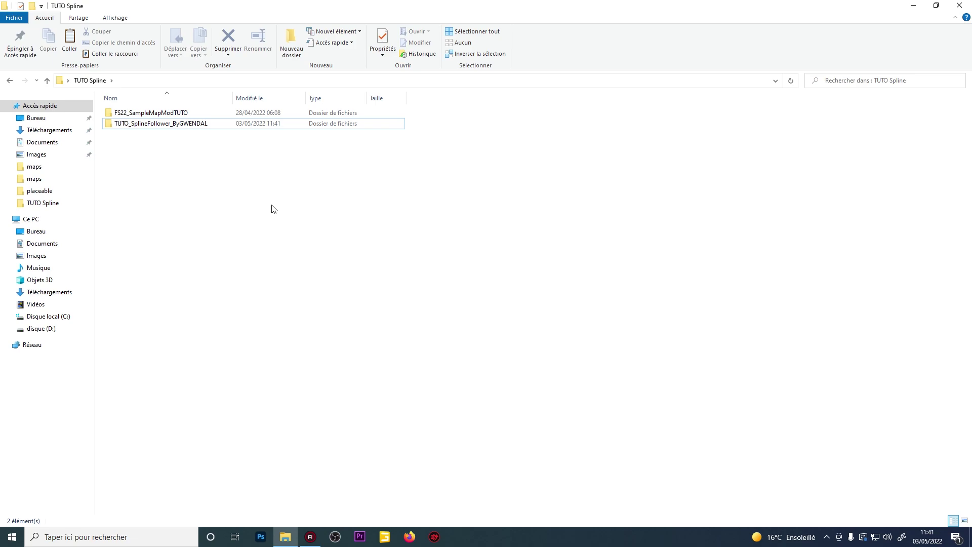
Open map.i3d from the maps folder of FS22_SampleMapModTUTO in GIANTS Editor version 9.0.2.
double_click(219, 118)
double_click(128, 123)
click(135, 155)
click(144, 146)
double_click(144, 145)
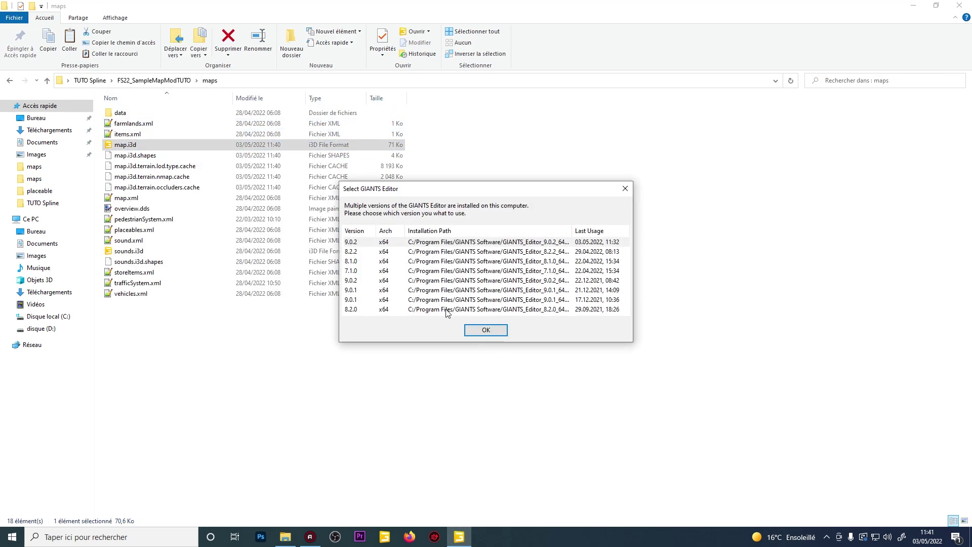
click(467, 334)
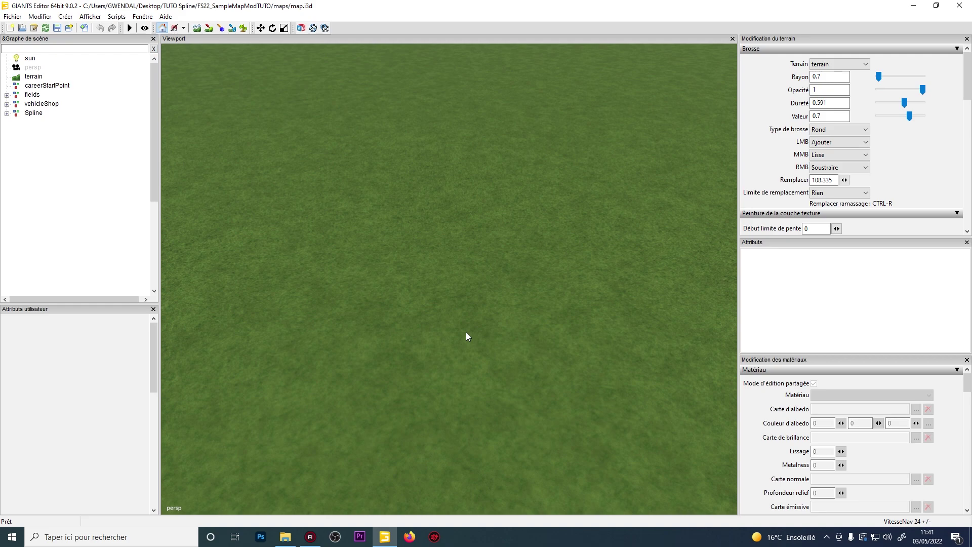
Import SplineFollower.i3d from the extracted tutorial folder into the map.
click(12, 16)
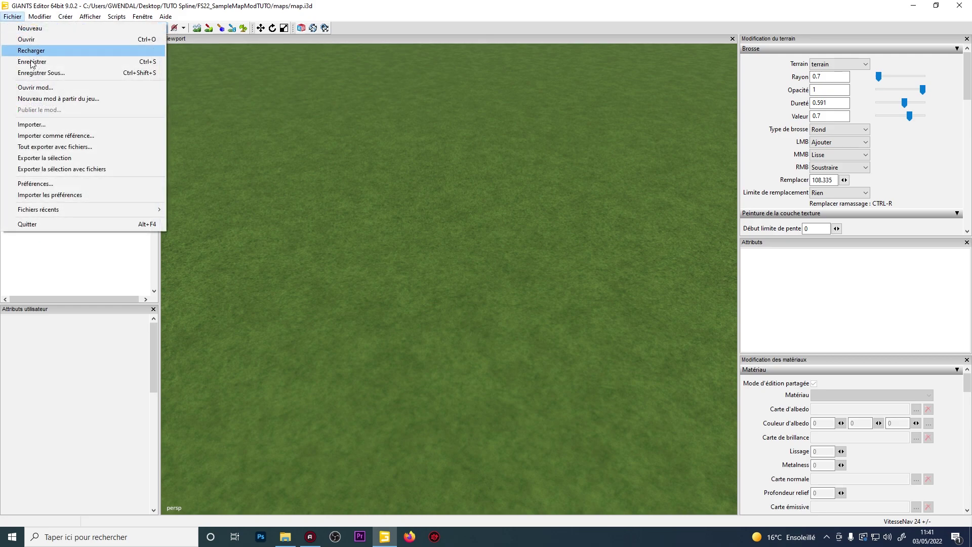
click(53, 124)
click(152, 47)
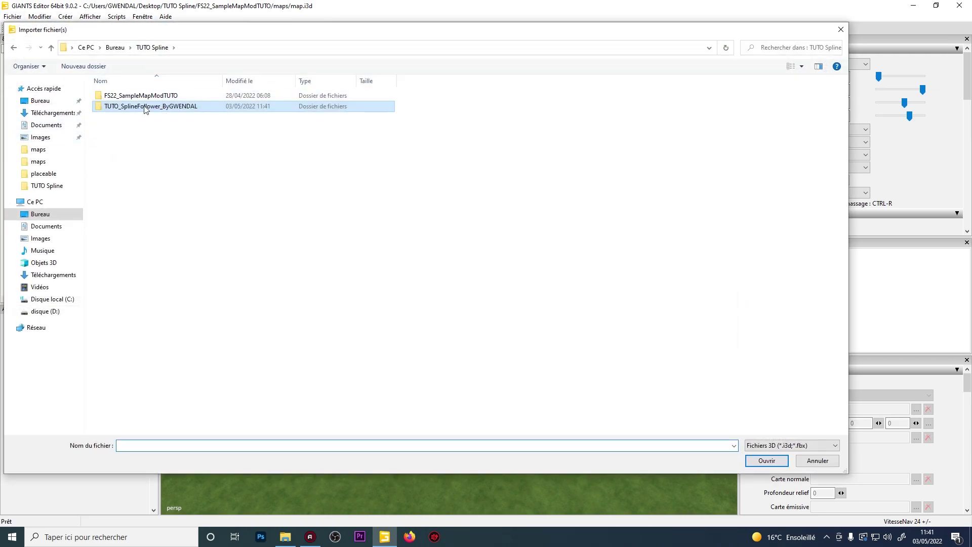
double_click(117, 106)
click(117, 100)
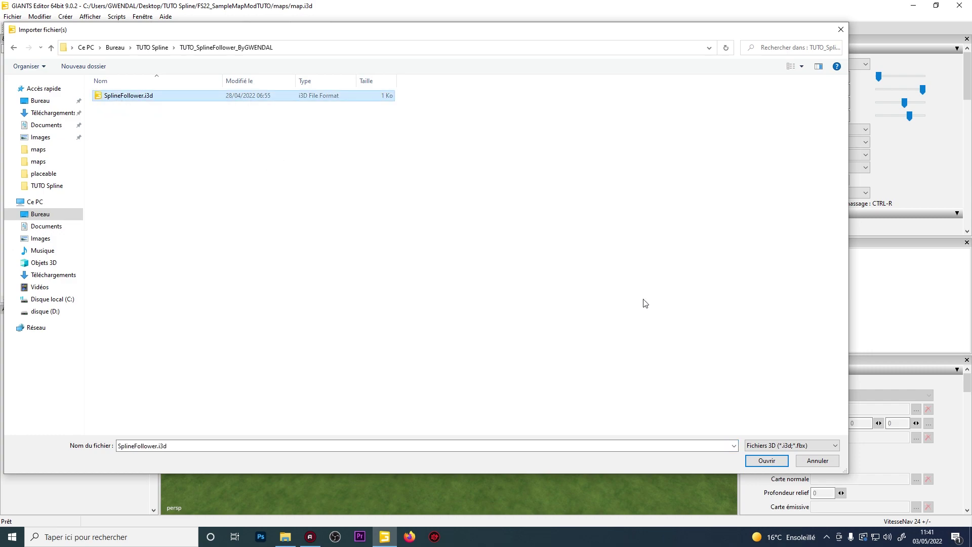
click(766, 461)
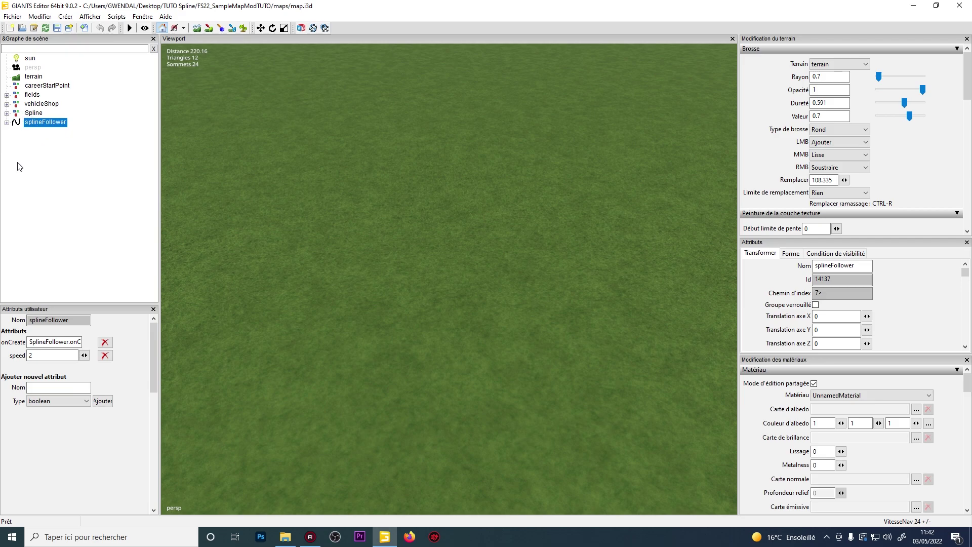
click(25, 113)
click(66, 16)
click(86, 27)
double_click(39, 132)
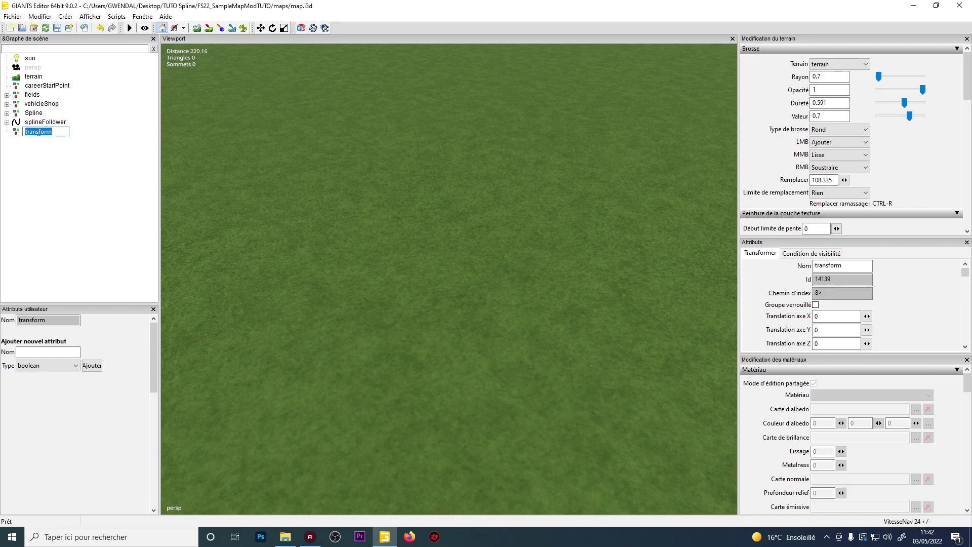
text(spline)
key(BackSpace)
key(BackSpace)
key(BackSpace)
key(BackSpace)
key(BackSpace)
click(44, 160)
click(36, 133)
key(Delete)
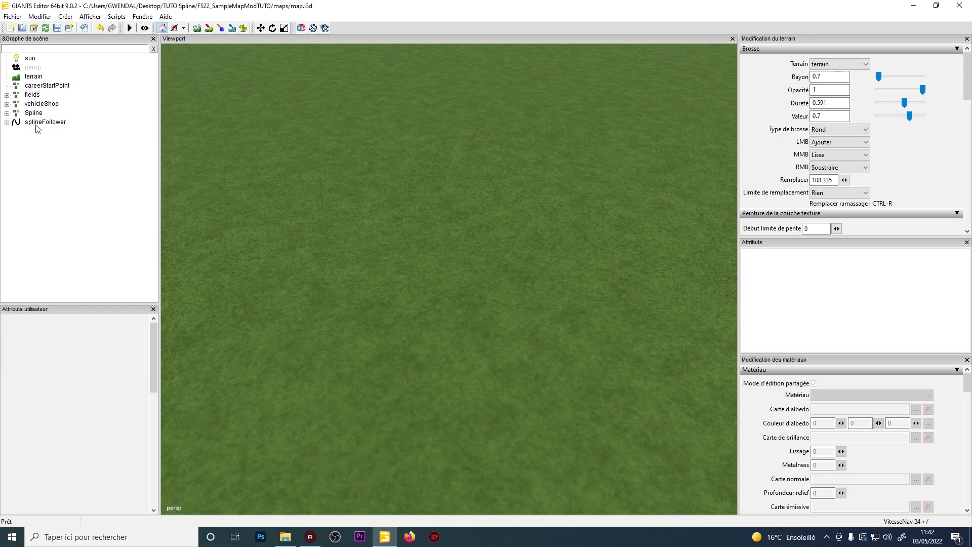
Move splineFollower into the Spline group and view that group's trafficSystem and pedestrianSystem splines.
click(36, 124)
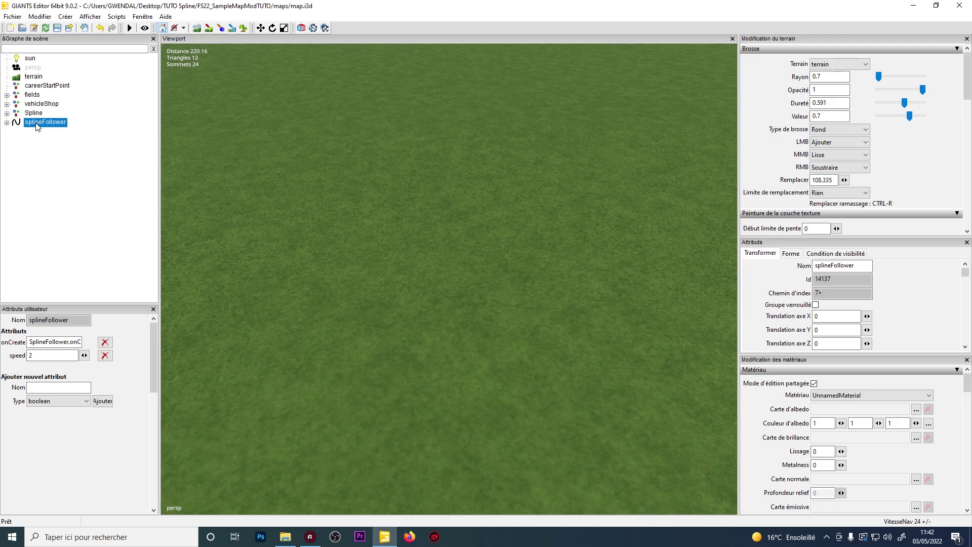
click(34, 115)
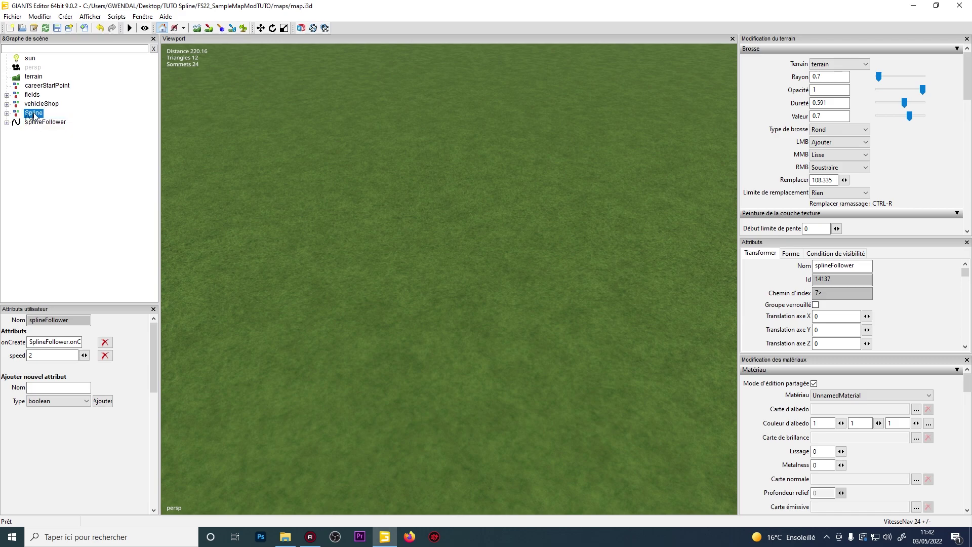
drag(34, 115, 34, 116)
click(6, 113)
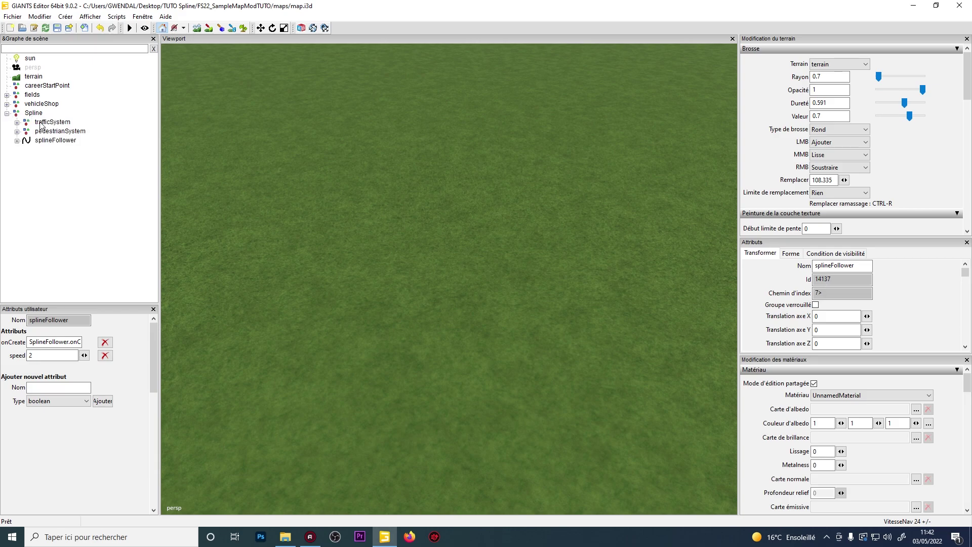
click(40, 124)
key(f)
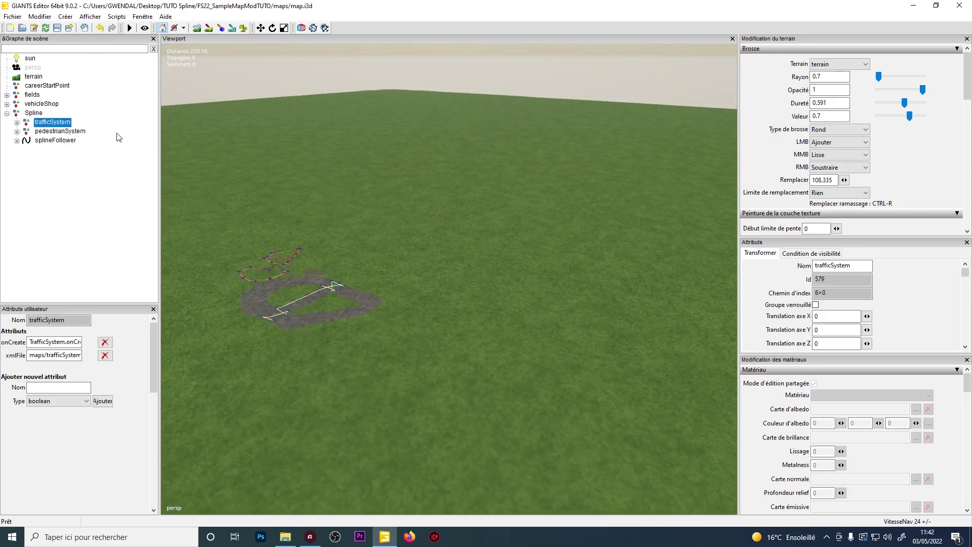
click(58, 132)
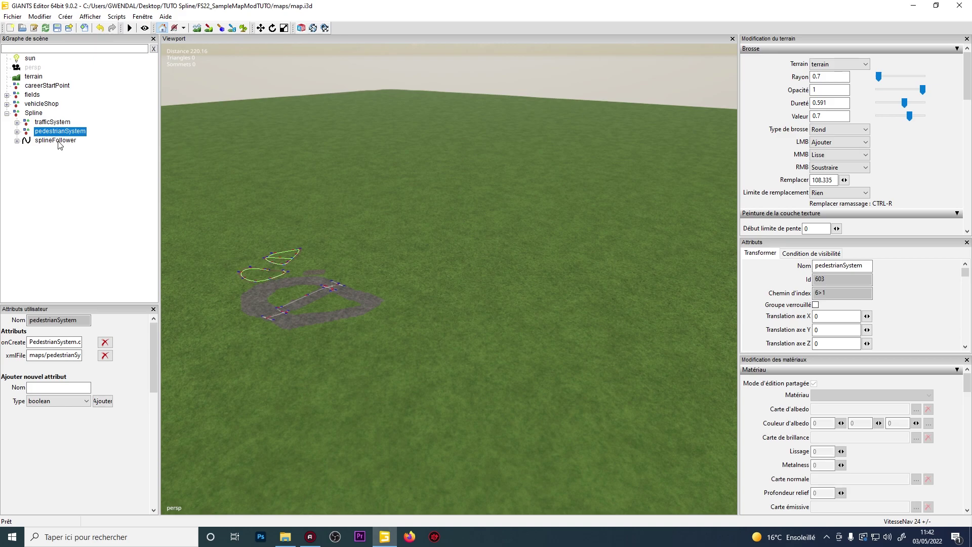
Raise splineFollower to the terrain surface, at a Y translation of 178.117.
click(58, 141)
key(f)
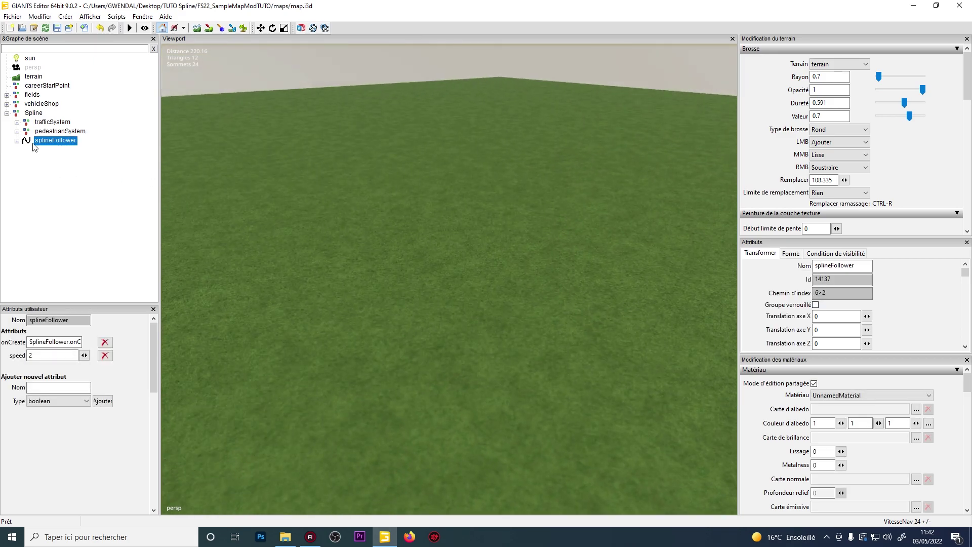
alt+drag(228, 163, 315, 210)
right_drag(315, 210, 405, 160)
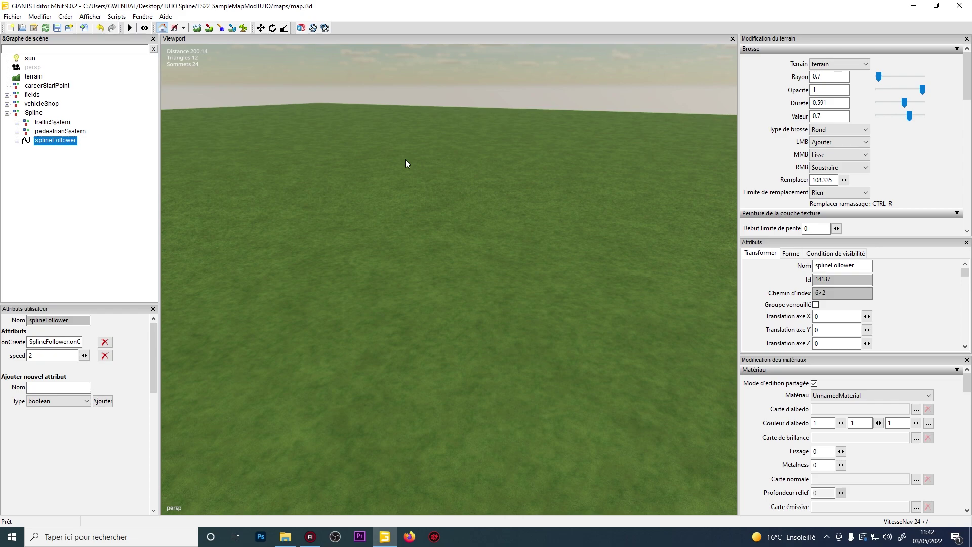
alt+middle_drag(381, 335, 386, 420)
alt+drag(385, 421, 112, 481)
alt+drag(298, 416, 303, 439)
drag(476, 350, 520, 147)
alt+drag(522, 193, 533, 172)
drag(541, 288, 552, 172)
alt+drag(550, 213, 546, 152)
alt+right_drag(546, 152, 589, 131)
alt+drag(588, 132, 615, 164)
alt+right_drag(616, 164, 617, 159)
alt+drag(617, 159, 636, 198)
Expand splineFollower and examine its child cube up close from several angles.
click(17, 141)
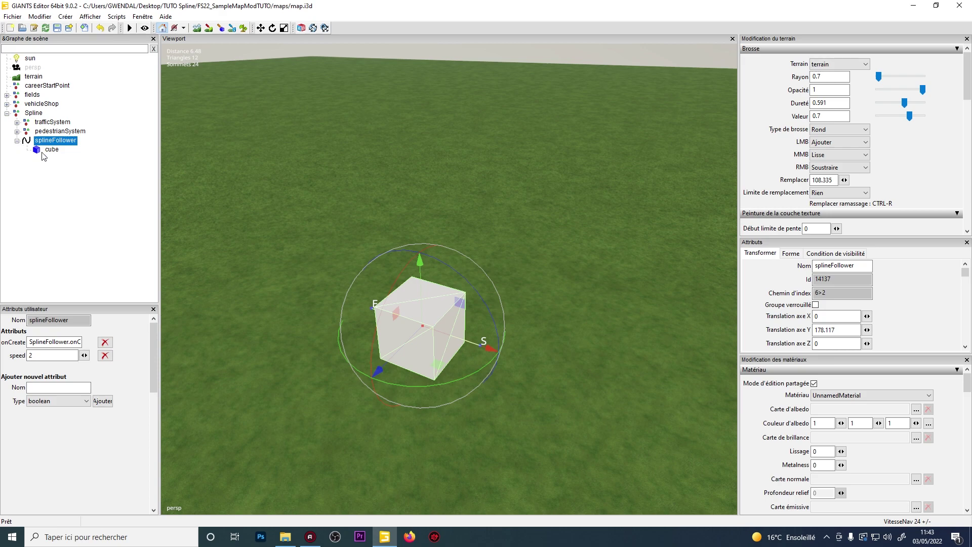
click(52, 150)
scroll(381, 276, up, 3)
middle_drag(381, 277, 462, 272)
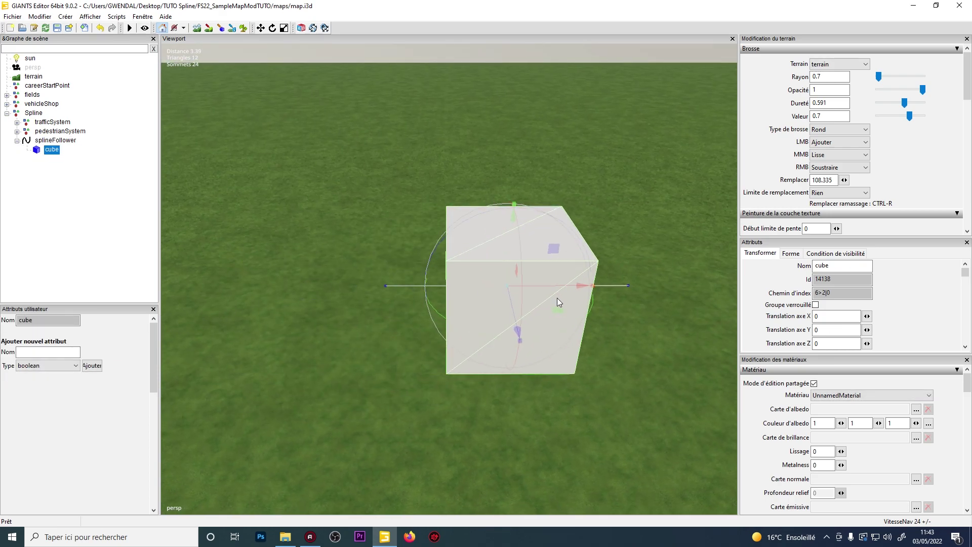
middle_drag(557, 297, 602, 270)
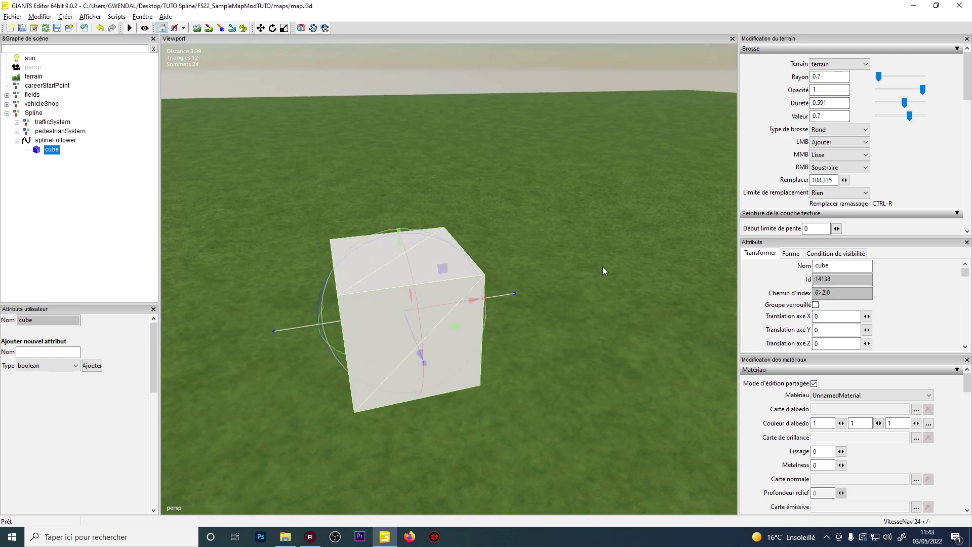
key(f)
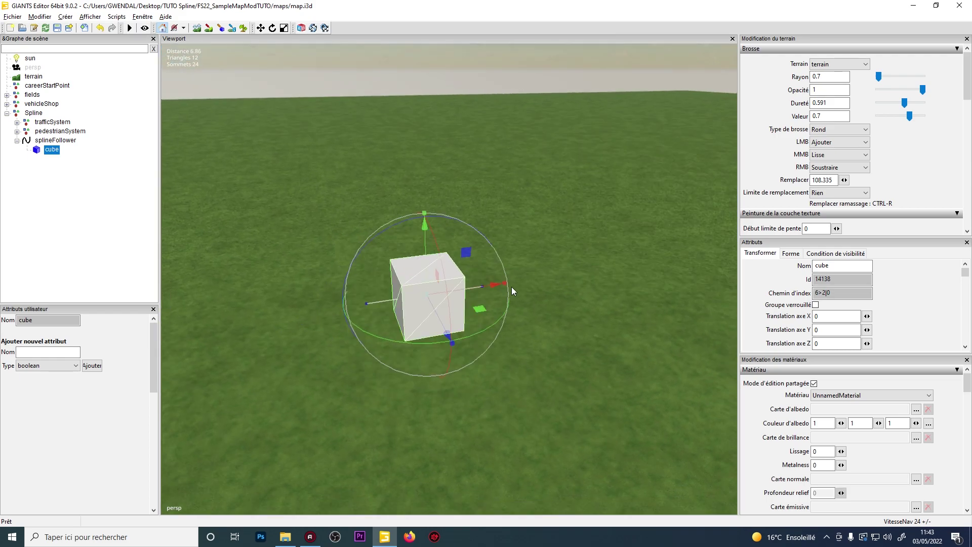
click(52, 148)
Move the end point E of the splineFollower spline far away from the cube.
click(54, 140)
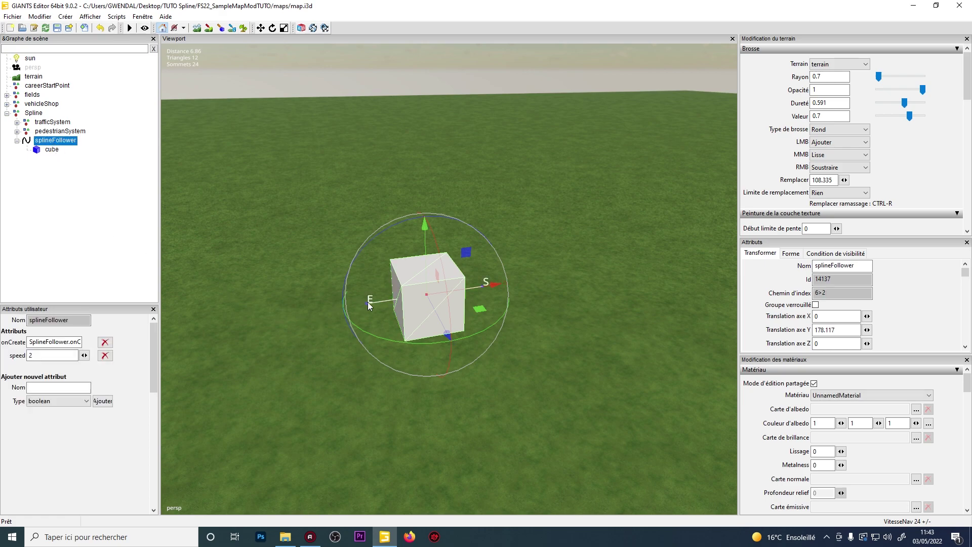
key(t)
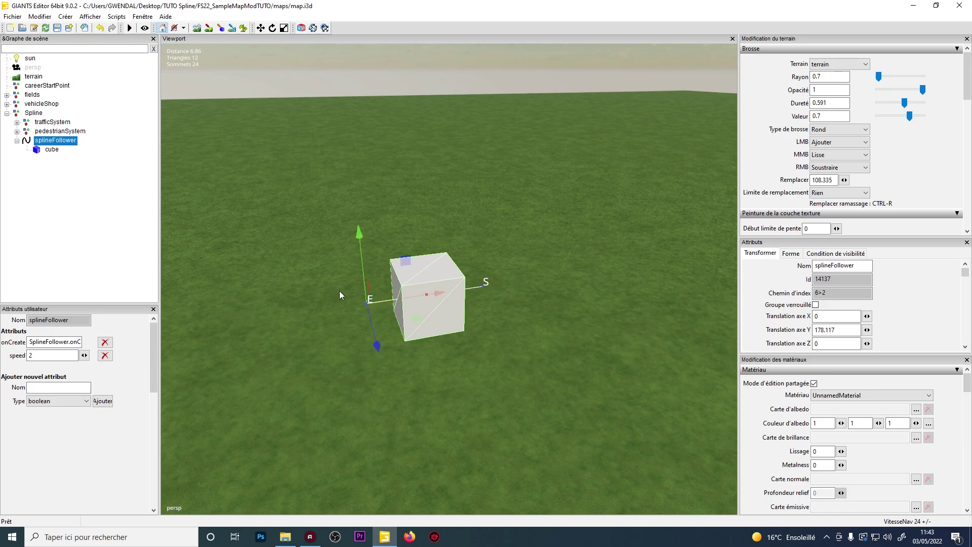
alt+drag(508, 281, 189, 270)
scroll(189, 270, down, 5)
alt+middle_drag(189, 271, 537, 294)
drag(576, 285, 285, 86)
Insert additional control points on the splineFollower spline and spread them out over the grass.
key(Insert)
drag(300, 183, 615, 124)
key(Insert)
alt+middle_drag(615, 123, 448, 200)
drag(448, 203, 534, 434)
drag(533, 325, 526, 350)
Adjust the spline's control points so it forms a wide rounded loop whose end returns near the cube.
alt+middle_drag(525, 351, 527, 310)
alt+drag(527, 310, 473, 247)
alt+middle_drag(474, 247, 555, 216)
drag(544, 224, 544, 252)
drag(575, 291, 389, 299)
alt+middle_drag(388, 299, 535, 333)
scroll(551, 345, up, 2)
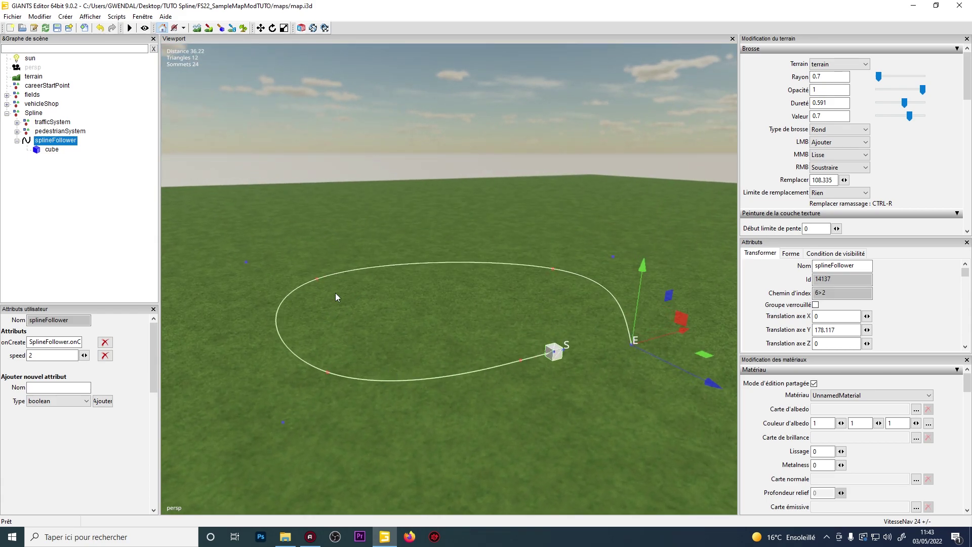
Close the splineFollower curve so its end joins the start point S, and select the point at the cube.
alt+middle_drag(622, 371, 546, 362)
scroll(547, 362, up, 5)
alt+drag(547, 361, 543, 390)
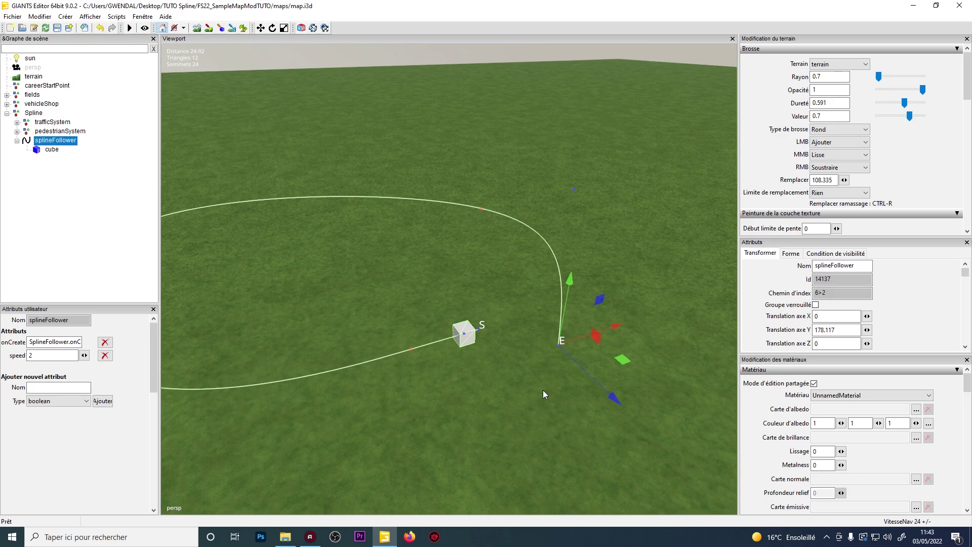
key(c)
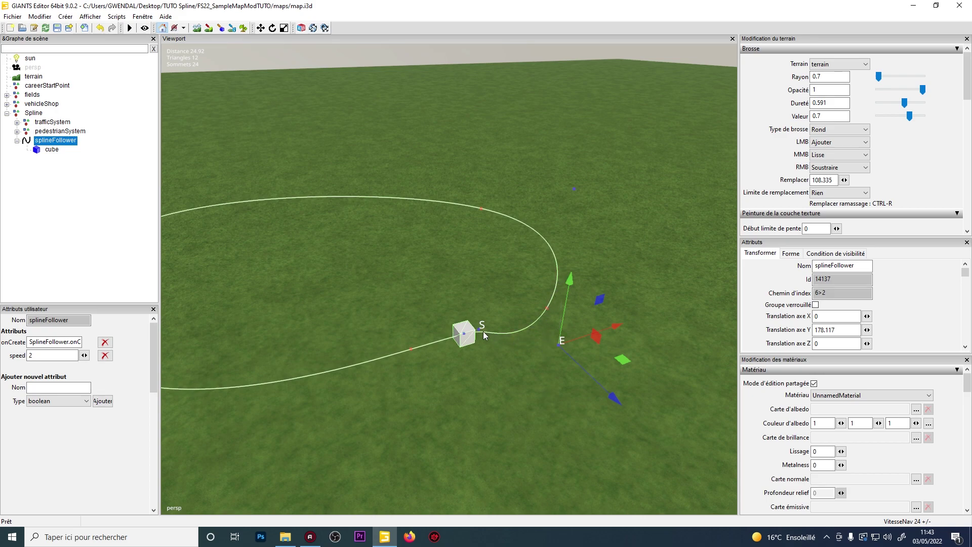
scroll(551, 272, up, 4)
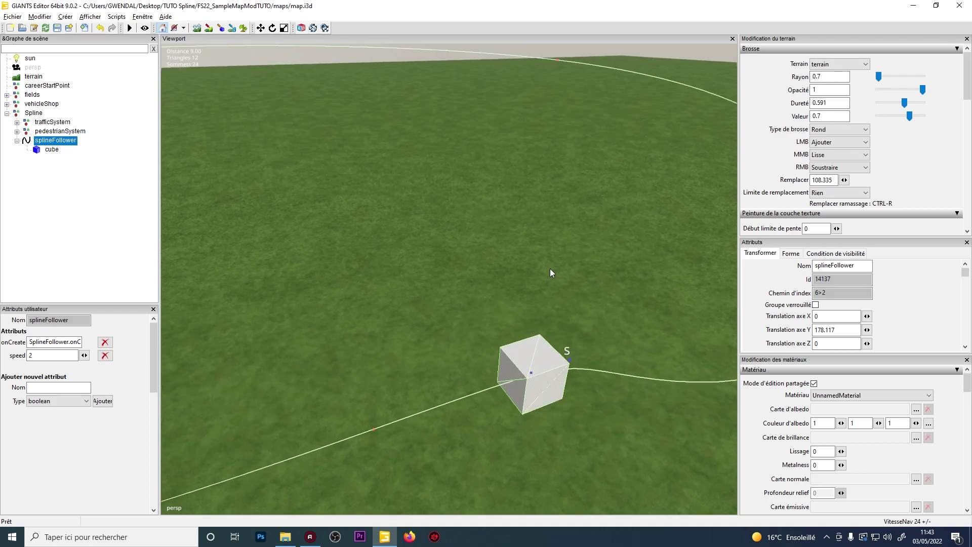
scroll(552, 272, down, 4)
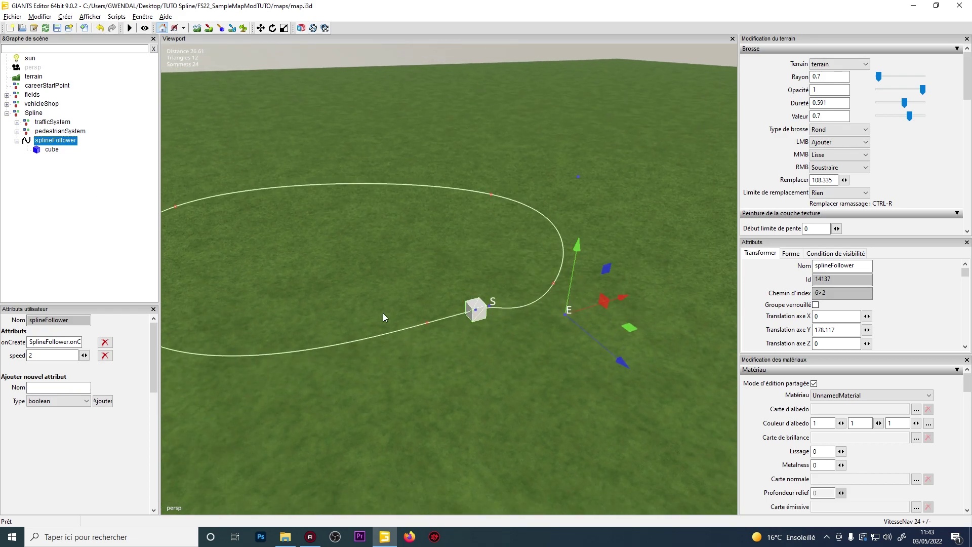
scroll(445, 302, up, 4)
click(538, 318)
scroll(473, 311, down, 4)
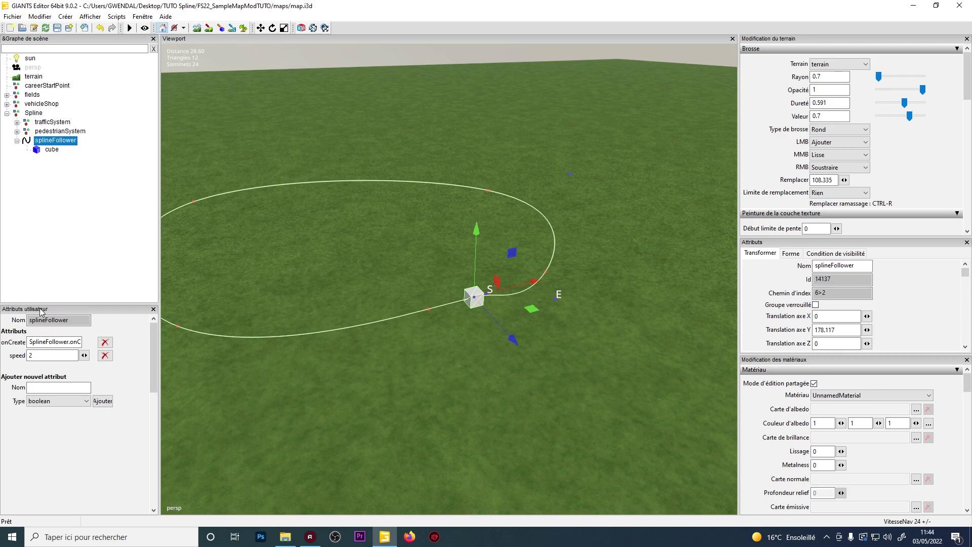
Set splineFollower's speed user attribute to 10 and show the user attributes window.
double_click(45, 355)
text(10)
click(85, 160)
click(139, 16)
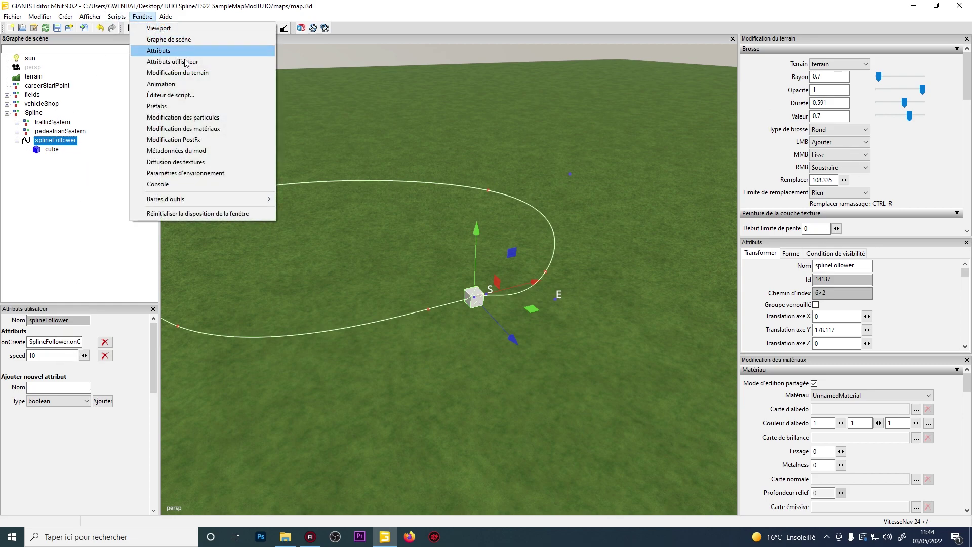
click(212, 61)
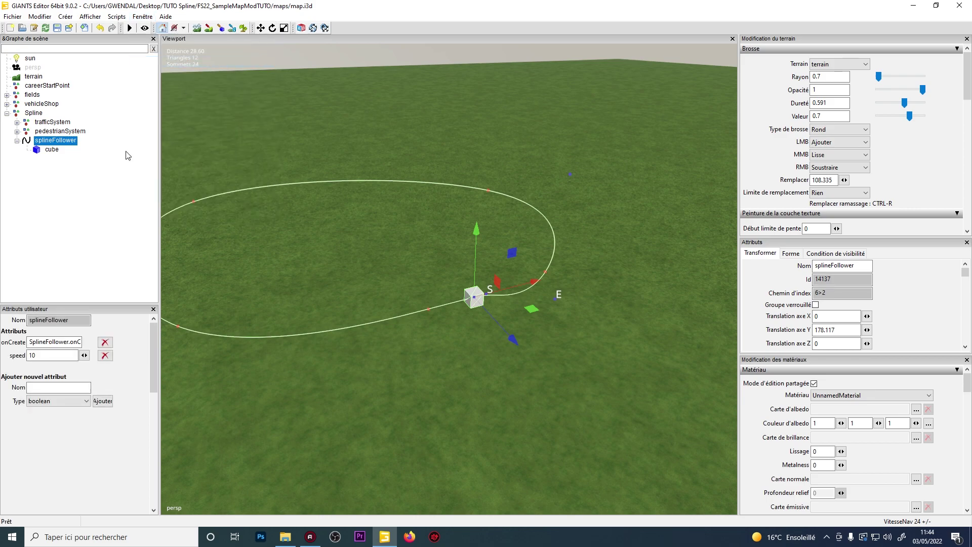
Select the cube under splineFollower and view it in relation to the closed spline.
click(55, 152)
scroll(387, 239, up, 4)
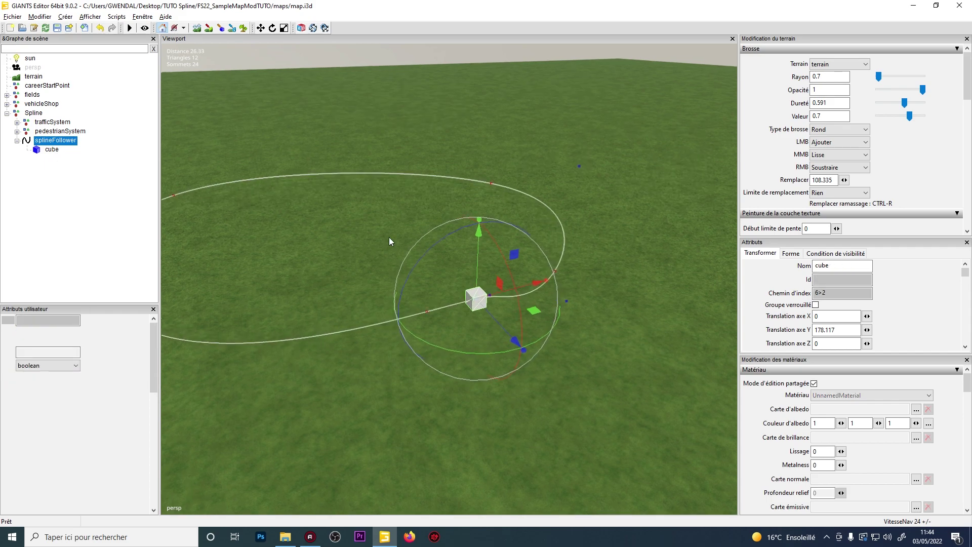
scroll(534, 295, down, 5)
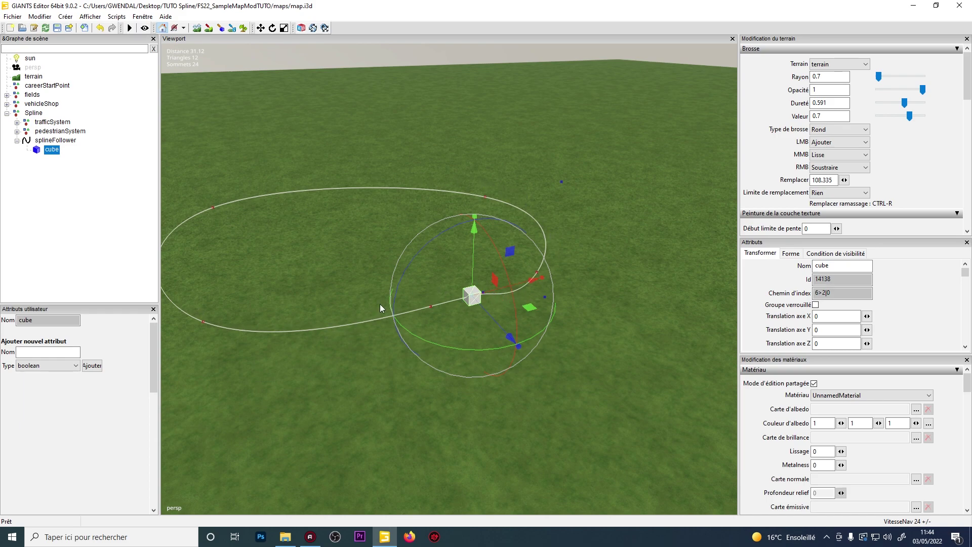
Examine the splineFollower curve and its child cube by selecting each of them in turn.
click(56, 140)
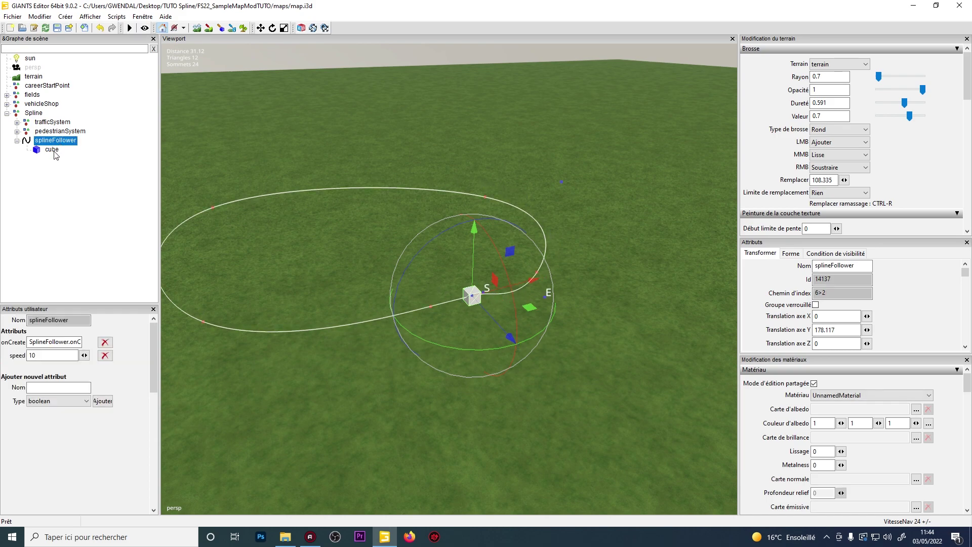
click(52, 149)
scroll(589, 249, up, 5)
alt+drag(589, 249, 543, 242)
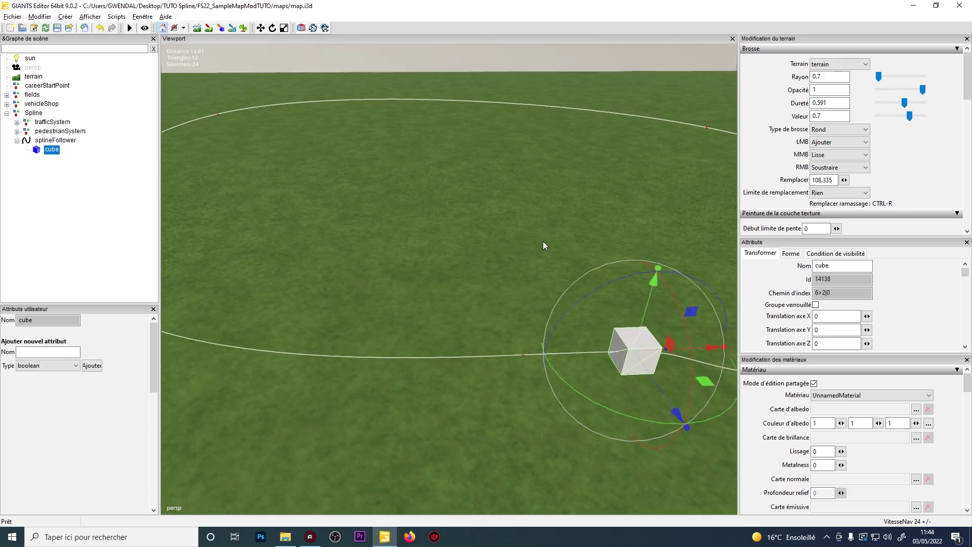
scroll(543, 242, down, 3)
click(56, 141)
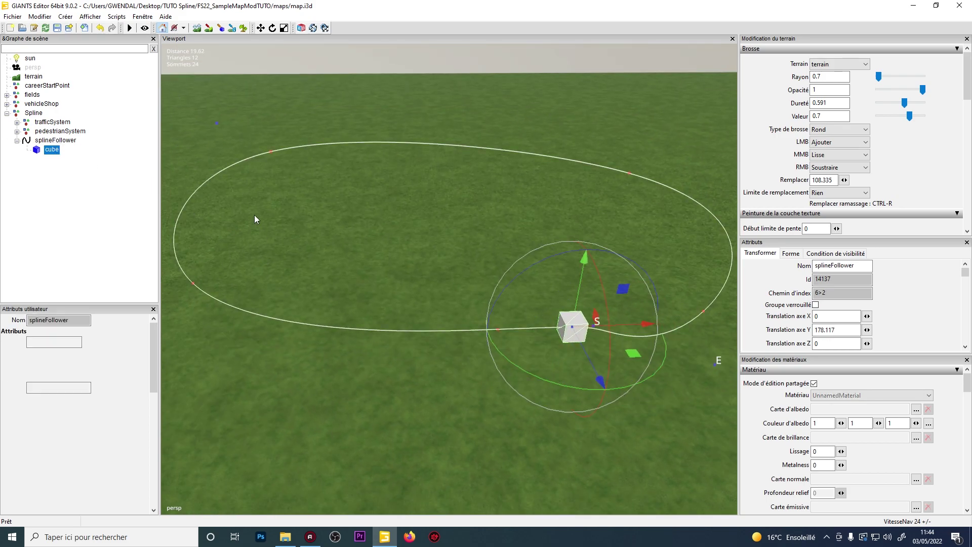
click(53, 150)
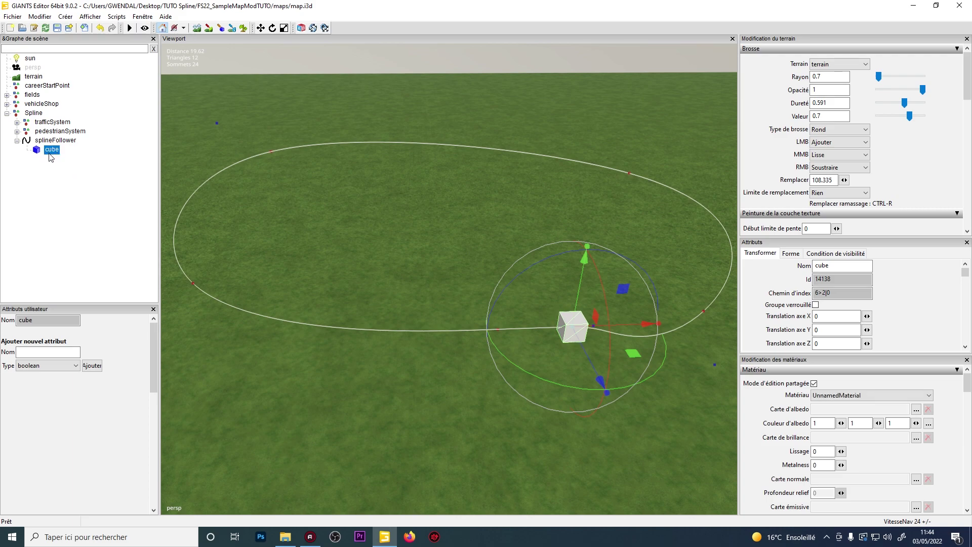
click(64, 142)
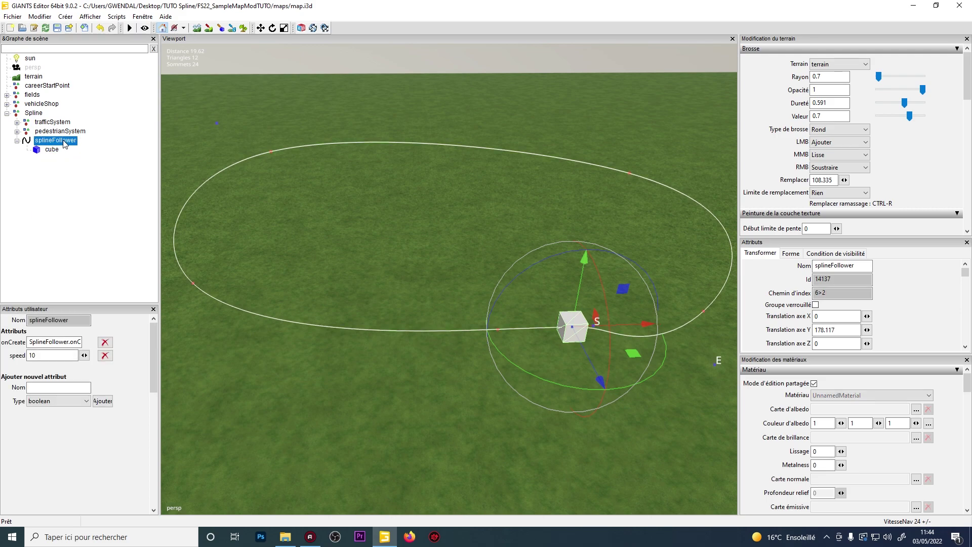
click(52, 150)
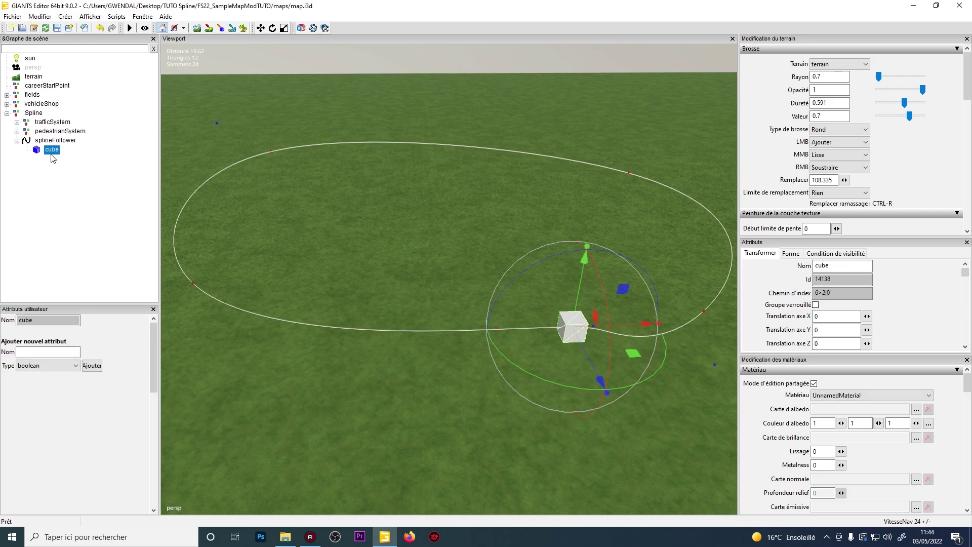
click(53, 175)
click(52, 150)
Inspect the cube's placement on the closed spline from several distances and angles.
alt+drag(400, 174, 424, 168)
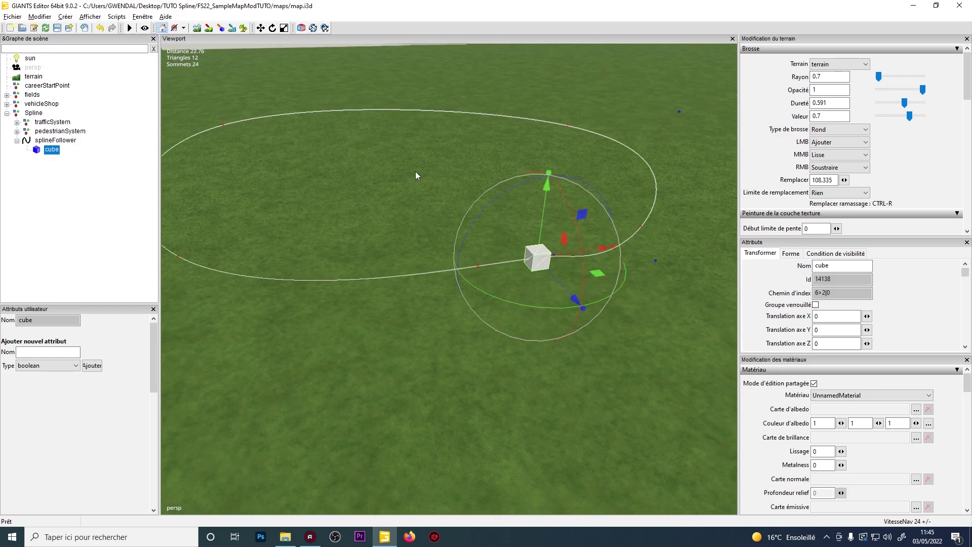
scroll(424, 168, down, 3)
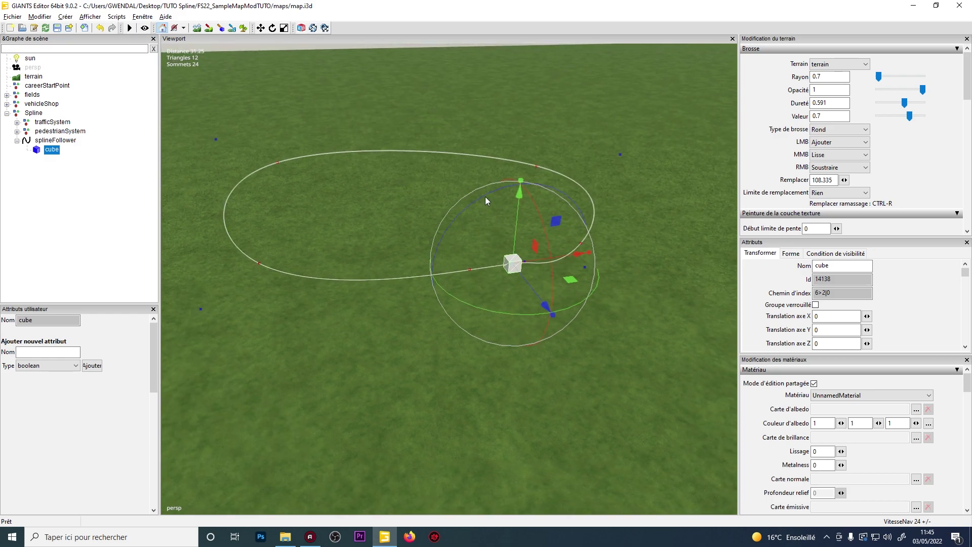
middle_drag(485, 201, 525, 166)
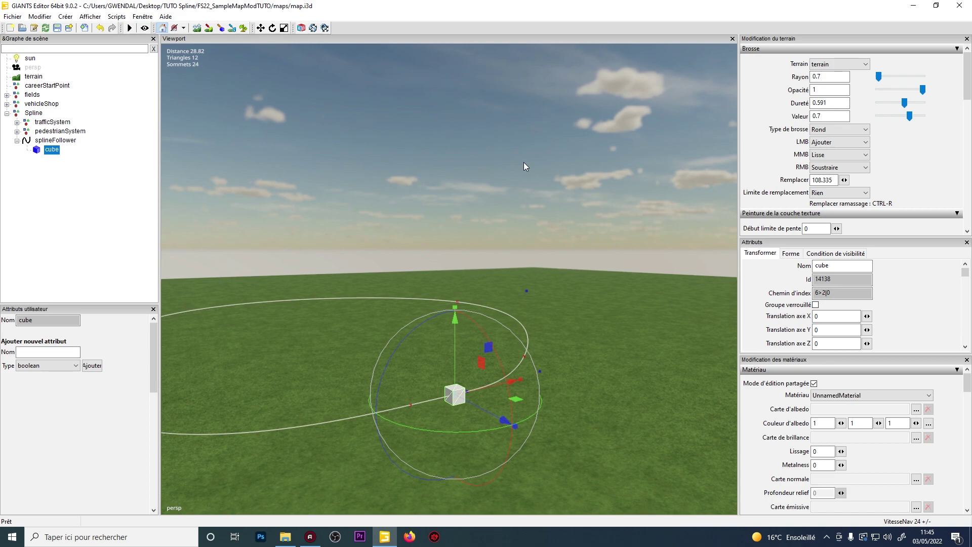
scroll(536, 163, up, 3)
alt+drag(523, 162, 545, 187)
middle_drag(535, 204, 500, 222)
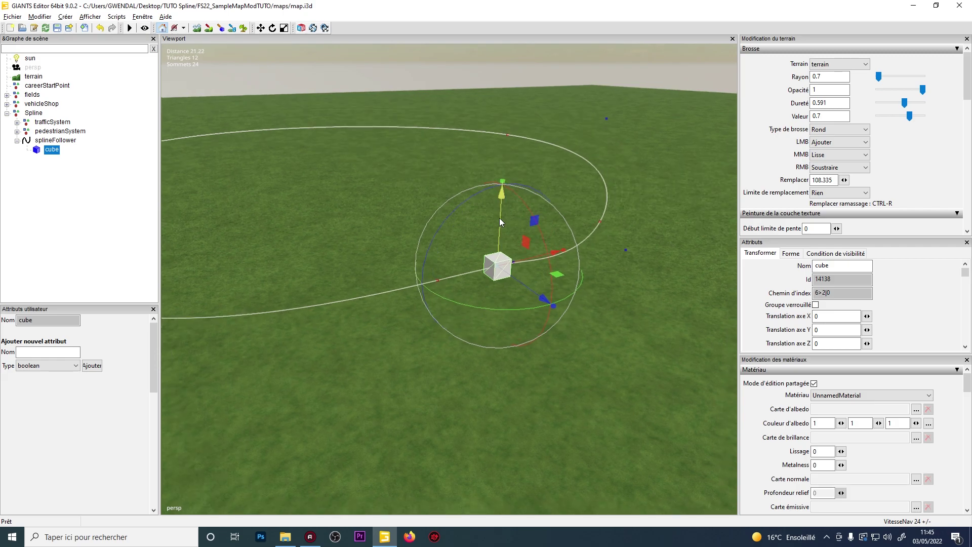
click(66, 16)
click(88, 61)
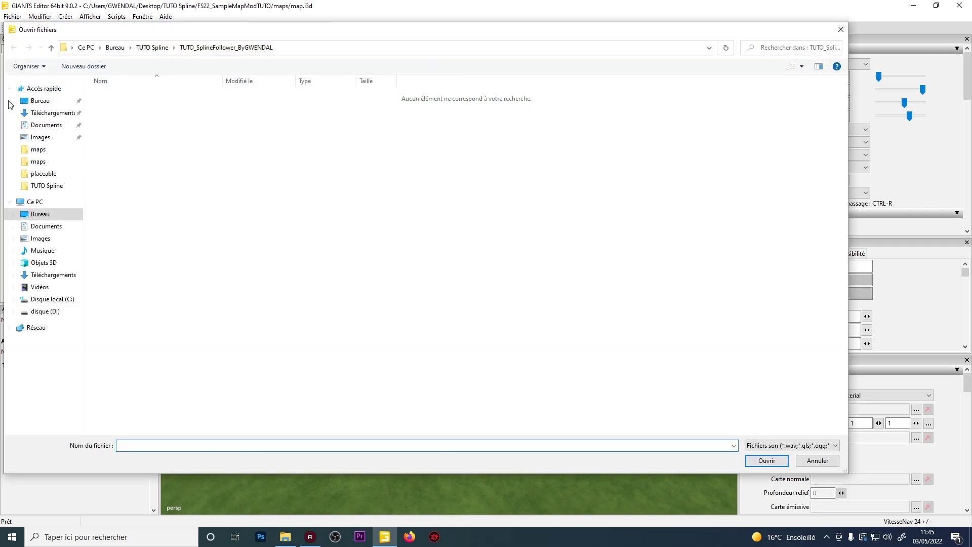
click(817, 460)
click(35, 178)
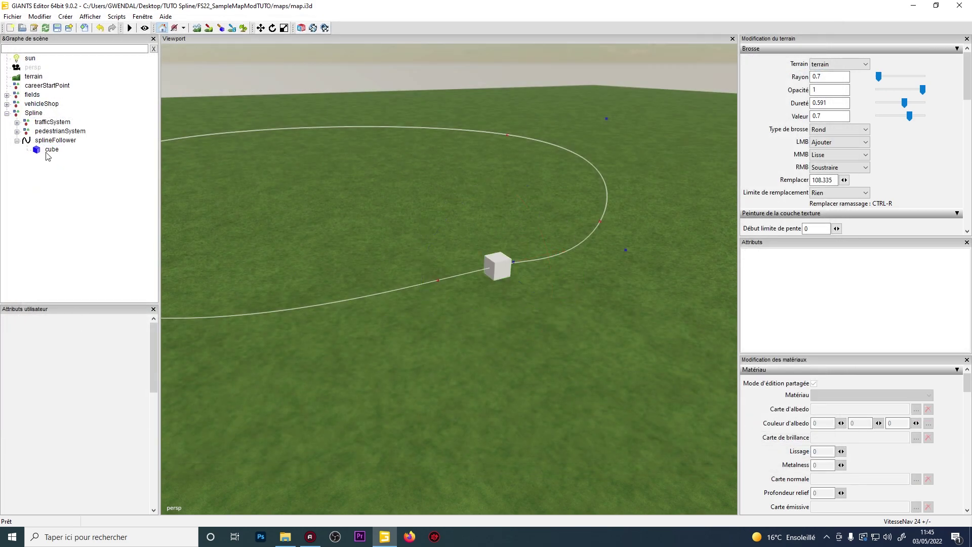
click(49, 151)
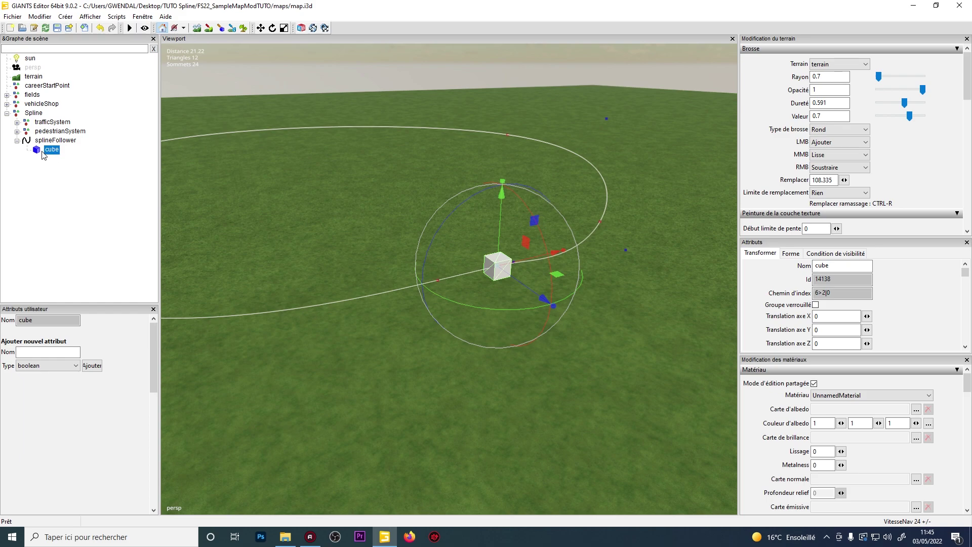
Examine the cube and its spline from ground level and from above to check the loop's height.
right_drag(316, 168, 448, 85)
key(f)
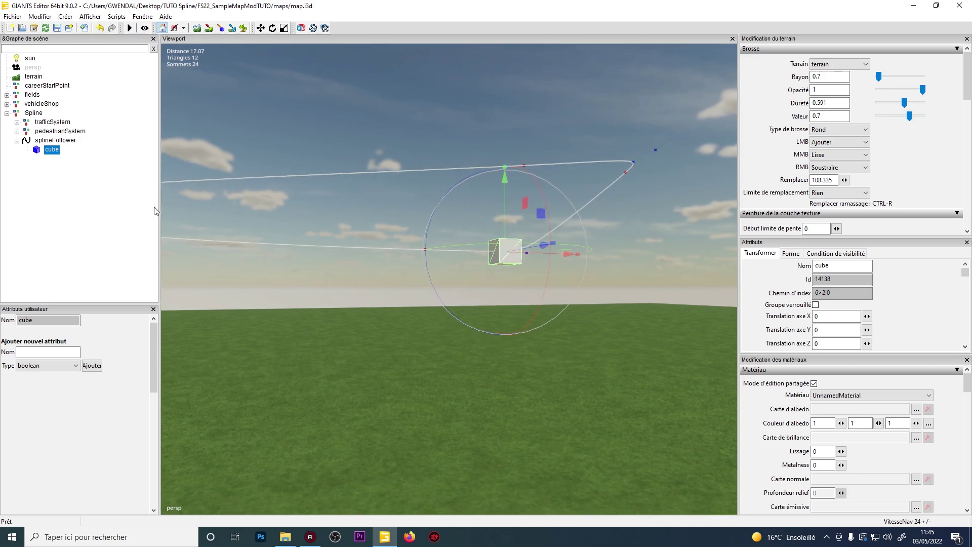
scroll(422, 256, down, 2)
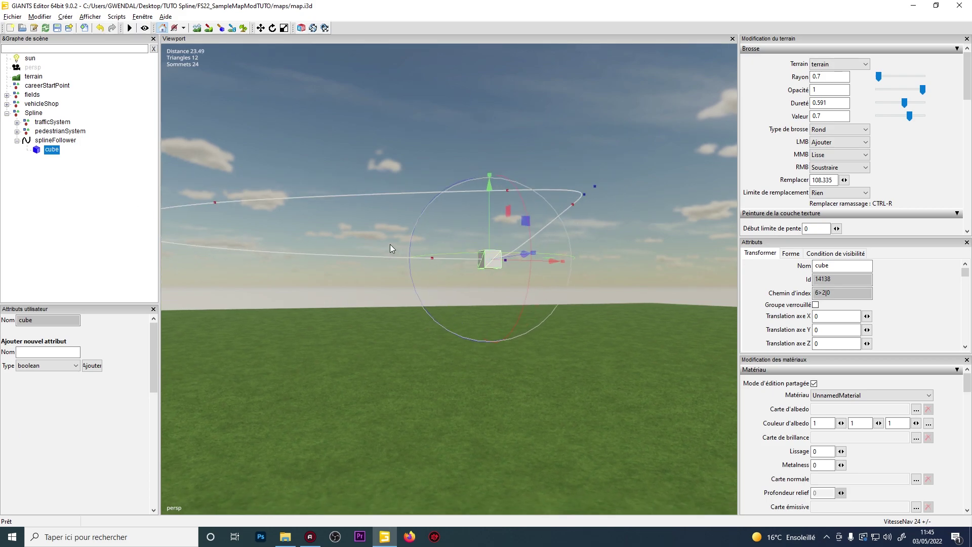
scroll(393, 243, up, 3)
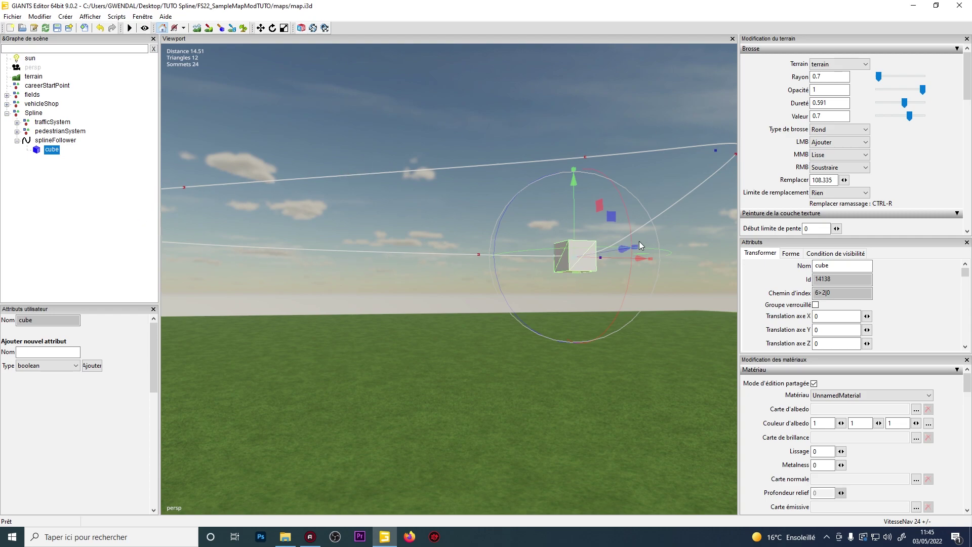
alt+drag(633, 241, 616, 286)
scroll(557, 314, down, 4)
alt+drag(509, 289, 430, 340)
scroll(429, 341, down, 2)
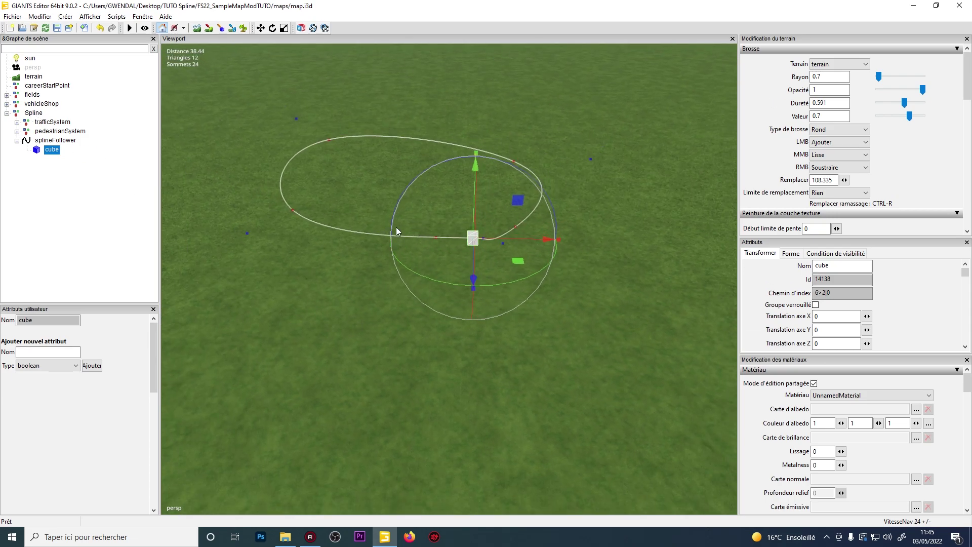
Duplicate splineFollower together with its cube and move the copy about 37 units along the X axis.
click(56, 140)
alt+drag(334, 188, 348, 186)
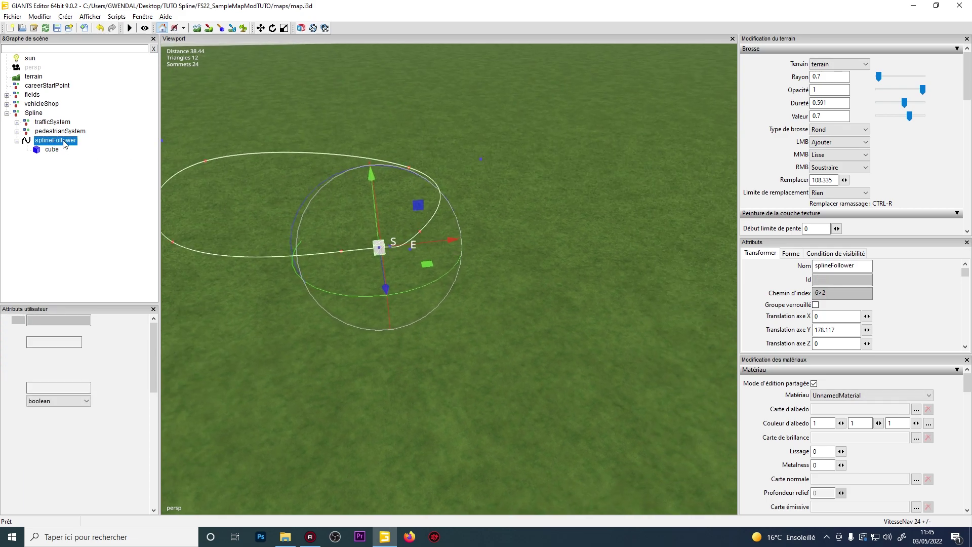
key(ctrl+d)
drag(449, 240, 751, 239)
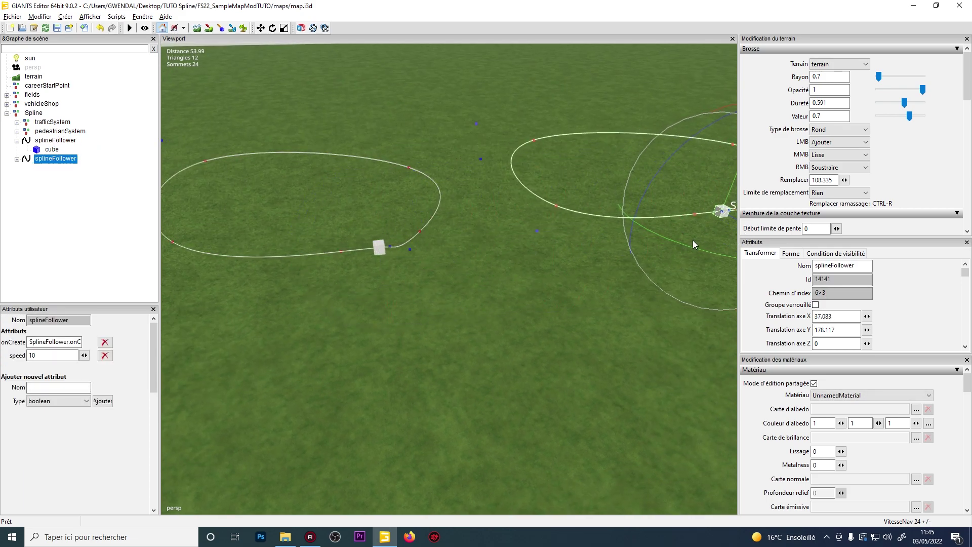
middle_drag(702, 240, 475, 245)
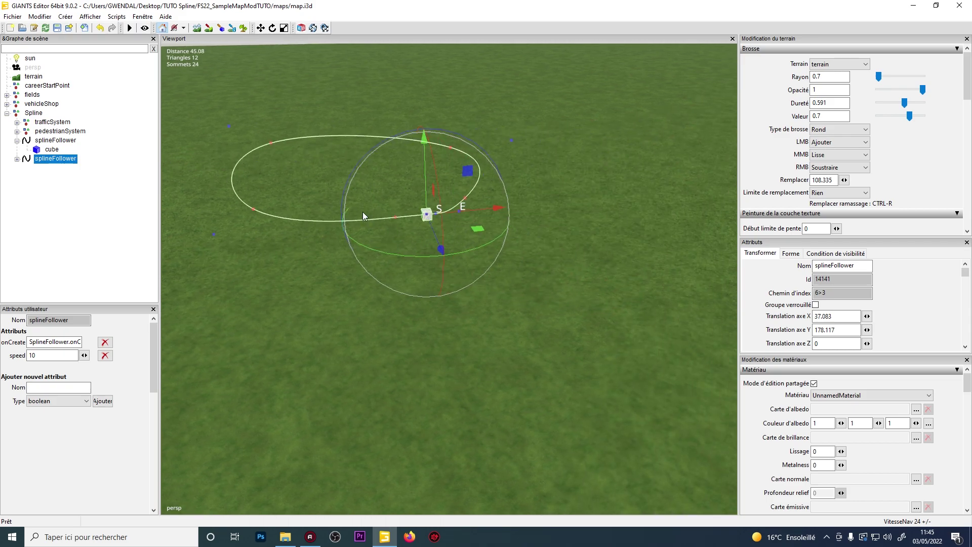
Open the copied splineFollower curve and move its end point E well away from the start point S.
key(c)
scroll(512, 168, up, 4)
scroll(449, 130, up, 2)
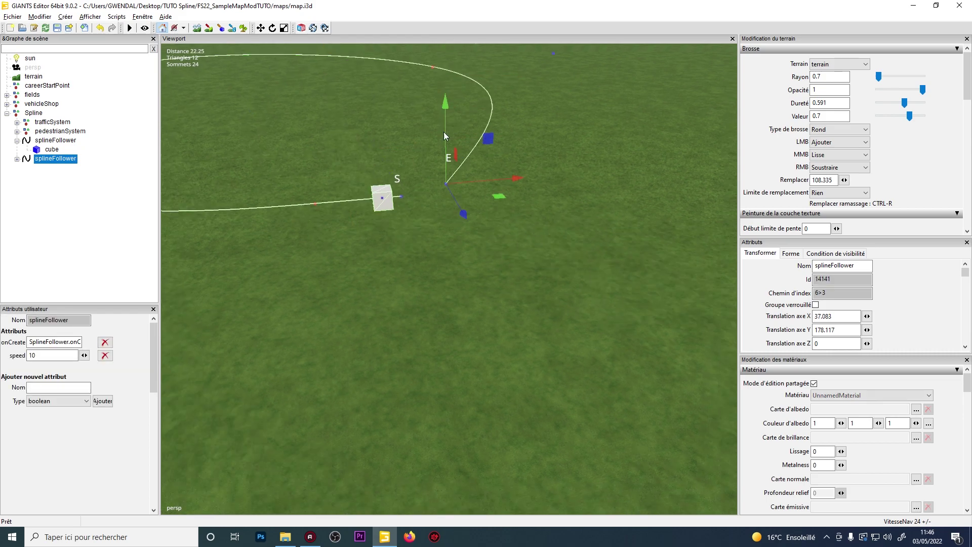
scroll(448, 130, down, 3)
drag(463, 261, 507, 346)
drag(519, 298, 578, 267)
scroll(582, 148, down, 4)
alt+middle_drag(329, 243, 524, 228)
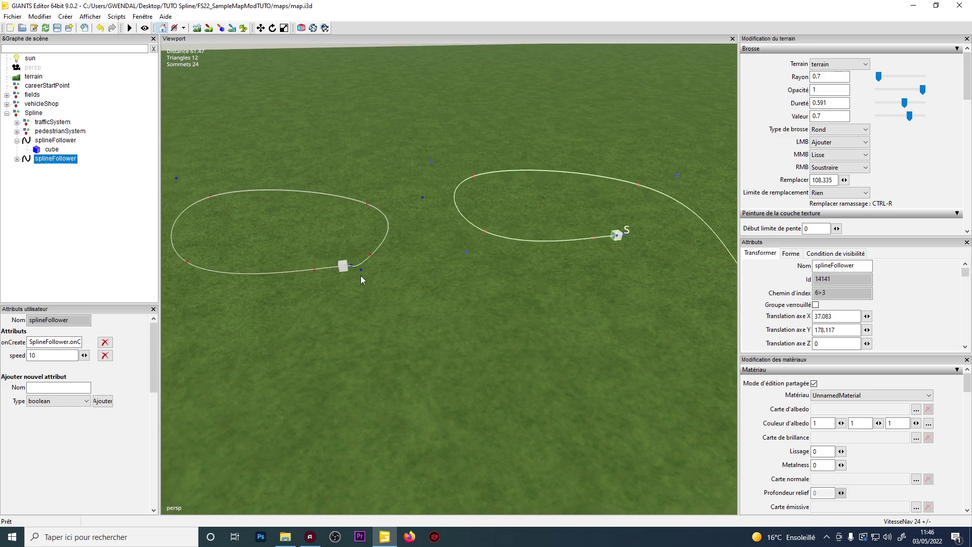
Examine the open spline copy from its cube at start point S towards end point E.
right_drag(379, 279, 462, 263)
scroll(467, 219, up, 2)
alt+middle_drag(467, 218, 434, 233)
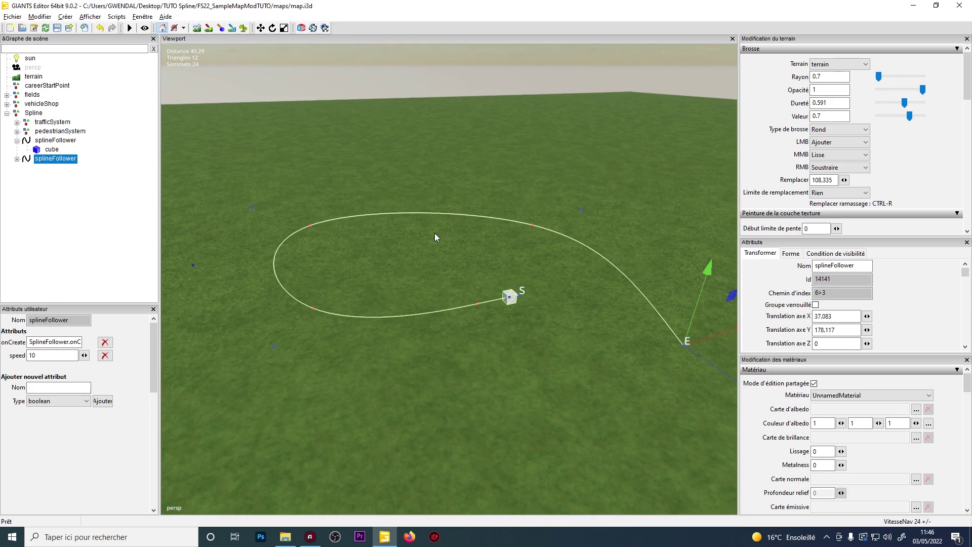
scroll(434, 233, up, 2)
right_drag(441, 167, 445, 237)
scroll(448, 245, down, 1)
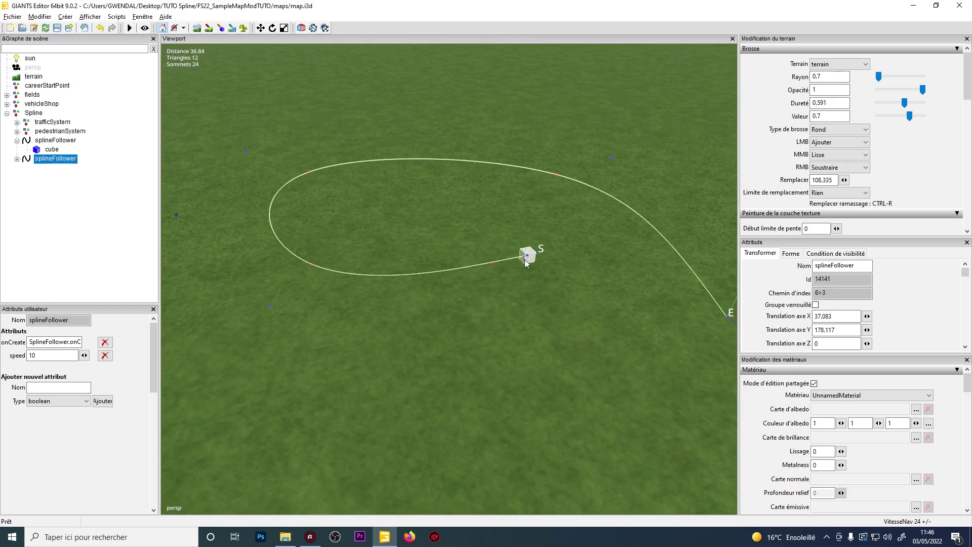
scroll(563, 238, up, 3)
alt+middle_drag(603, 232, 562, 231)
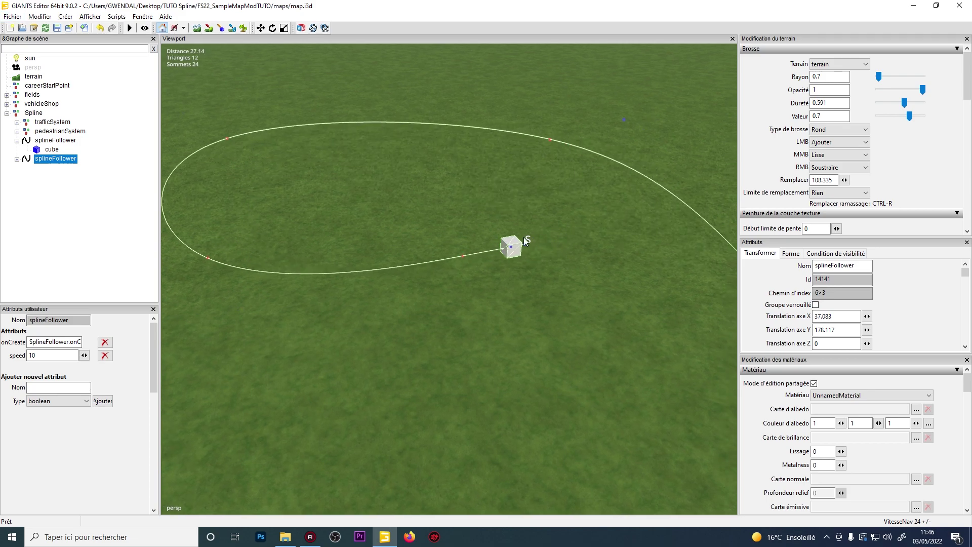
Compare the cube on the original closed spline with the cube on the open copy, selecting each one.
click(52, 150)
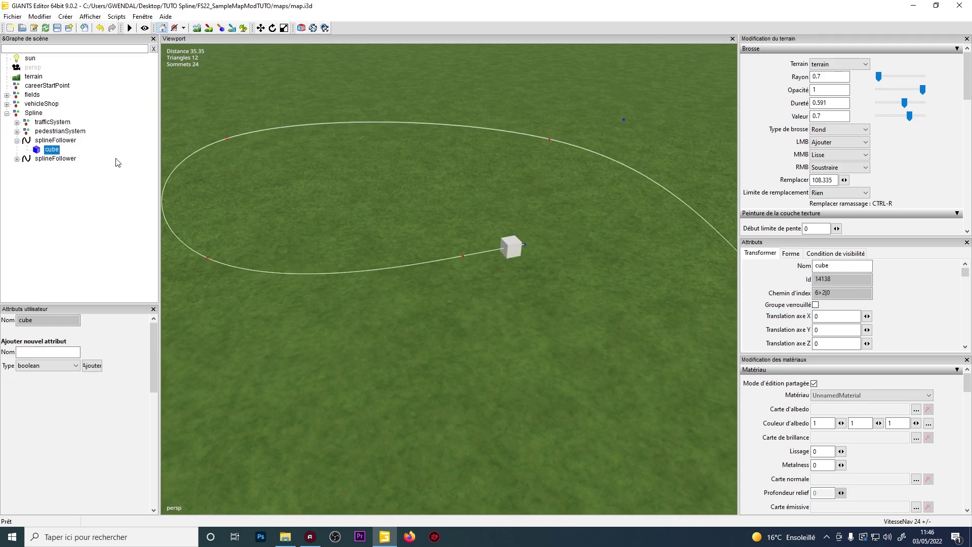
scroll(479, 216, down, 4)
alt+drag(368, 242, 282, 248)
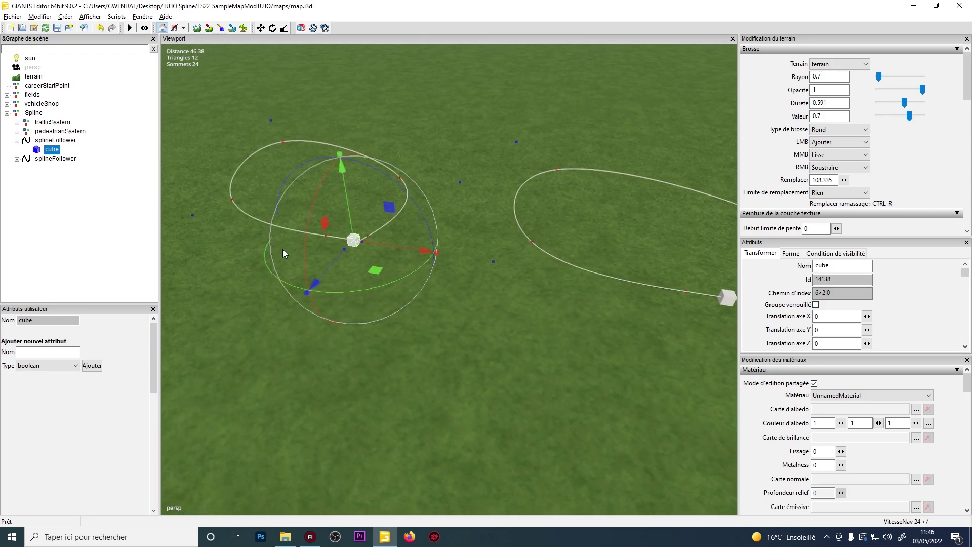
right_drag(282, 252, 622, 261)
click(629, 243)
right_drag(536, 244, 571, 230)
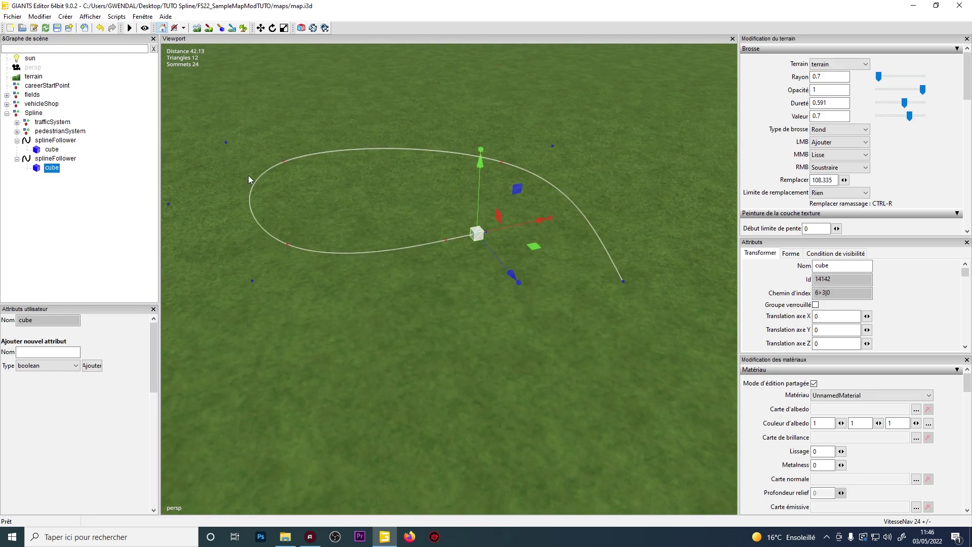
Select end point E of the open spline copy and survey both splines side by side.
click(624, 281)
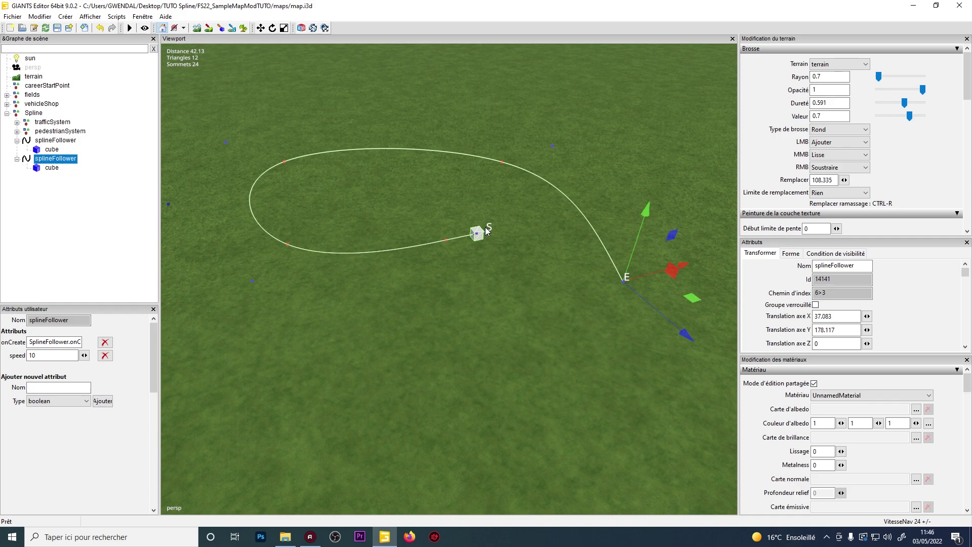
scroll(381, 277, down, 3)
alt+middle_drag(380, 277, 479, 239)
scroll(506, 242, up, 1)
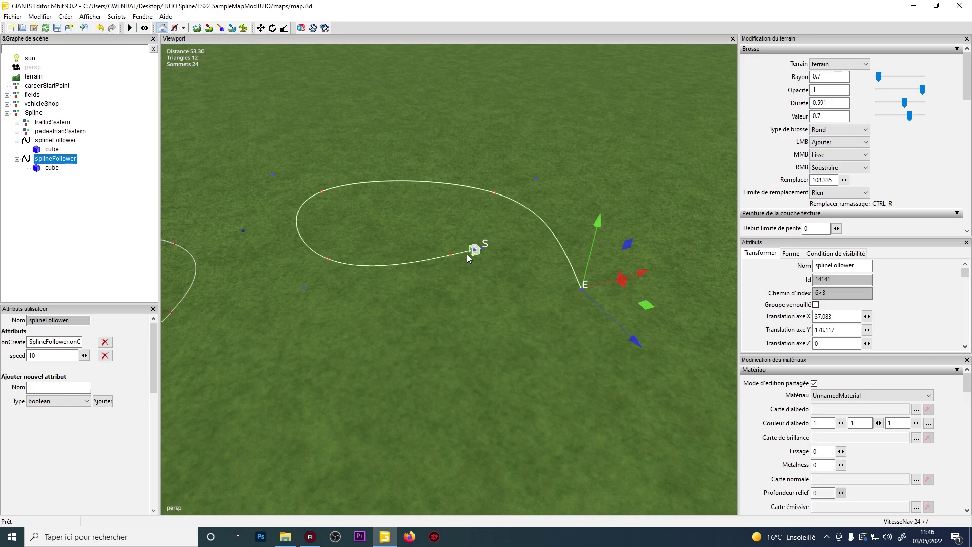
alt+drag(467, 254, 435, 248)
scroll(435, 249, down, 3)
alt+middle_drag(434, 248, 478, 213)
alt+drag(478, 213, 600, 284)
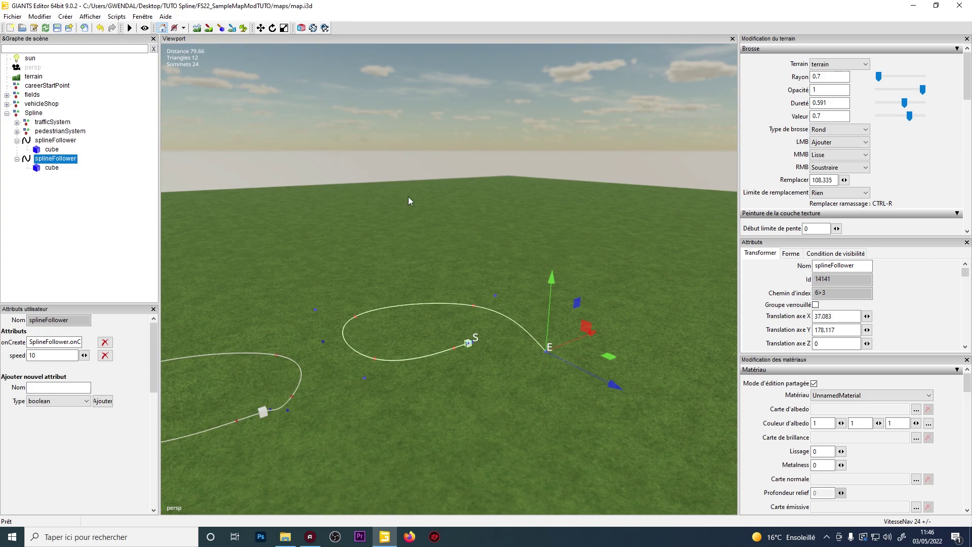
mouse_move(455, 196)
alt+mouse_down()
mouse_move(405, 195)
mouse_move(438, 194)
alt+mouse_up()
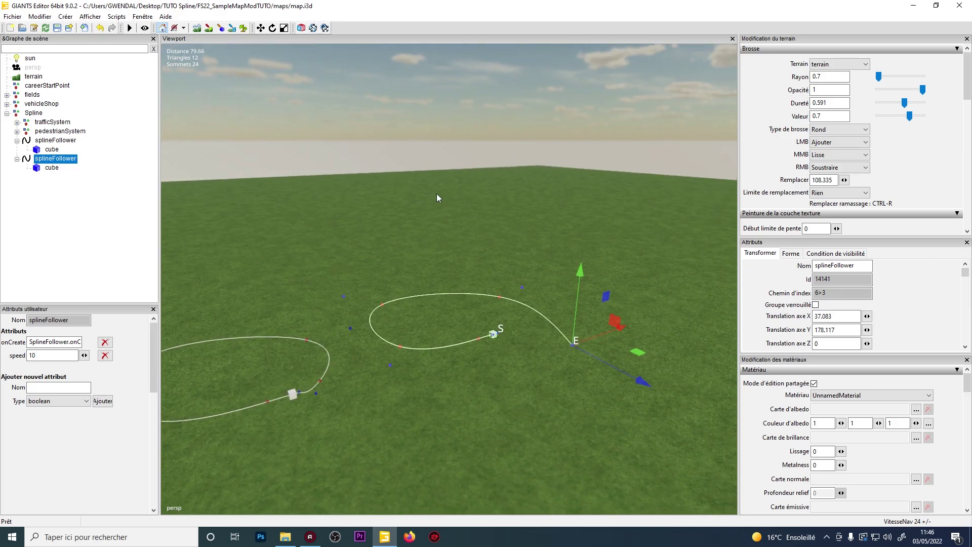
right_drag(538, 339, 579, 327)
right_drag(313, 247, 499, 182)
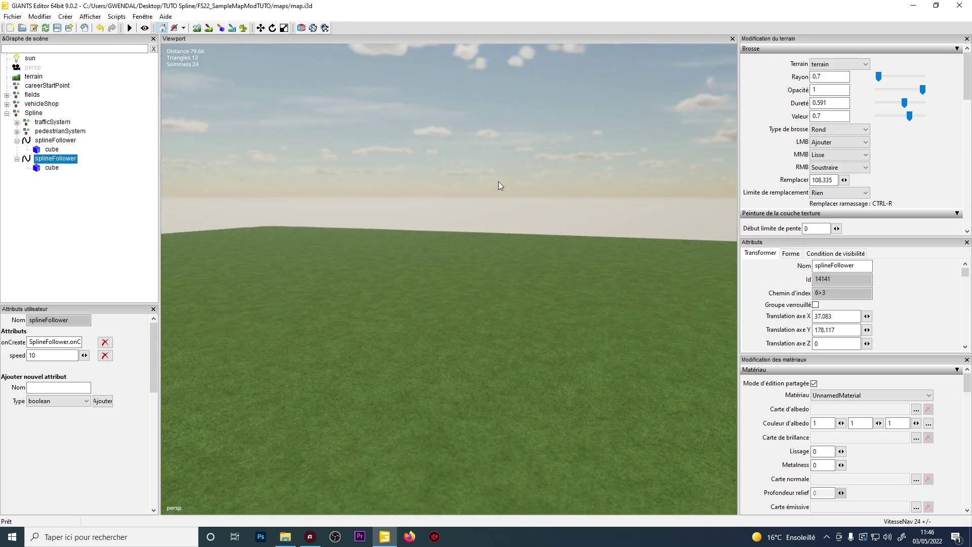
right_drag(468, 218, 412, 263)
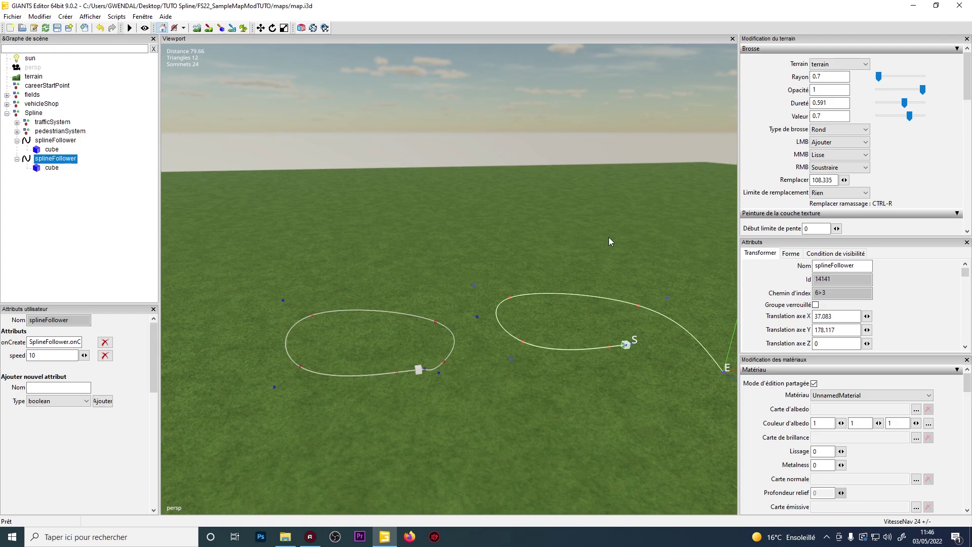
right_drag(608, 237, 583, 211)
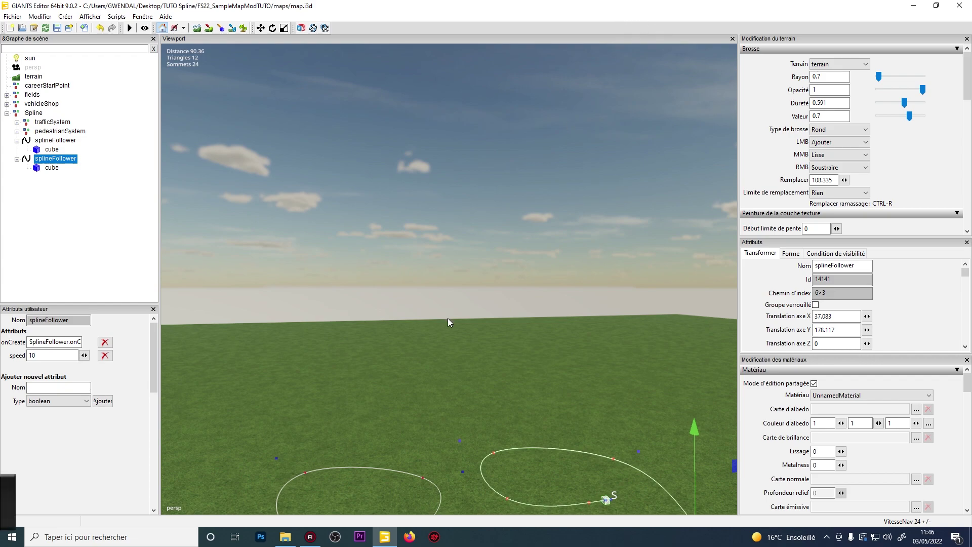
Compare the cube on the closed spline with the cube at start point S of the open copy.
right_drag(568, 61, 543, 161)
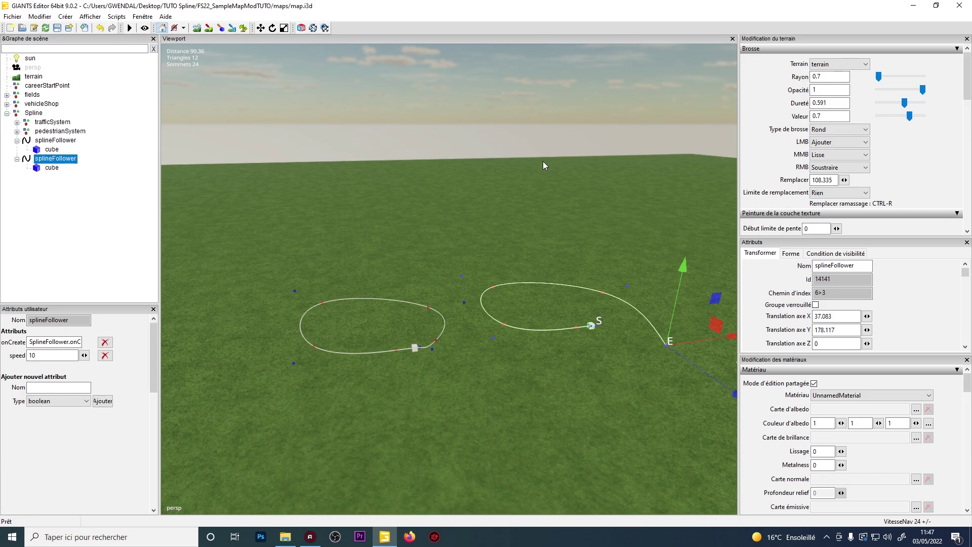
right_drag(588, 258, 568, 277)
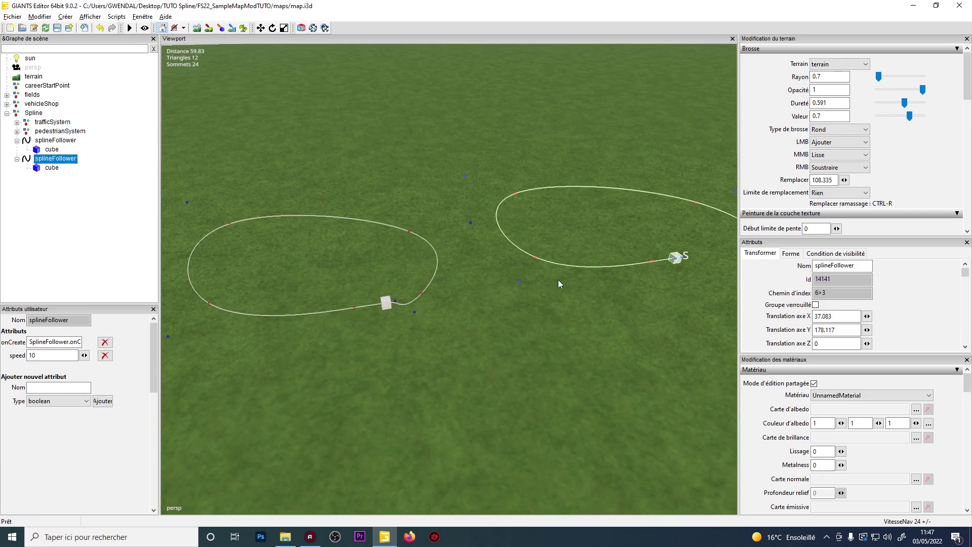
key(Tab)
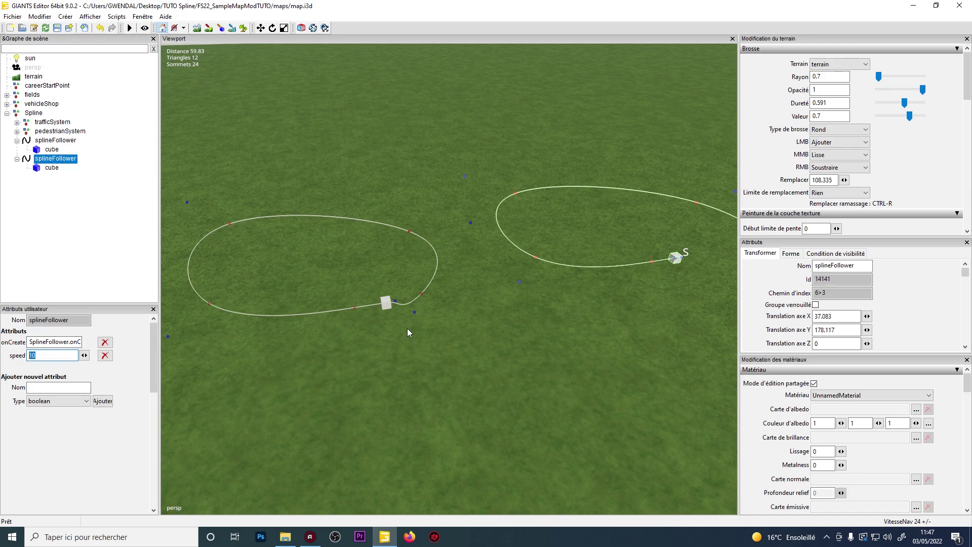
scroll(463, 237, up, 4)
alt+middle_drag(521, 258, 532, 225)
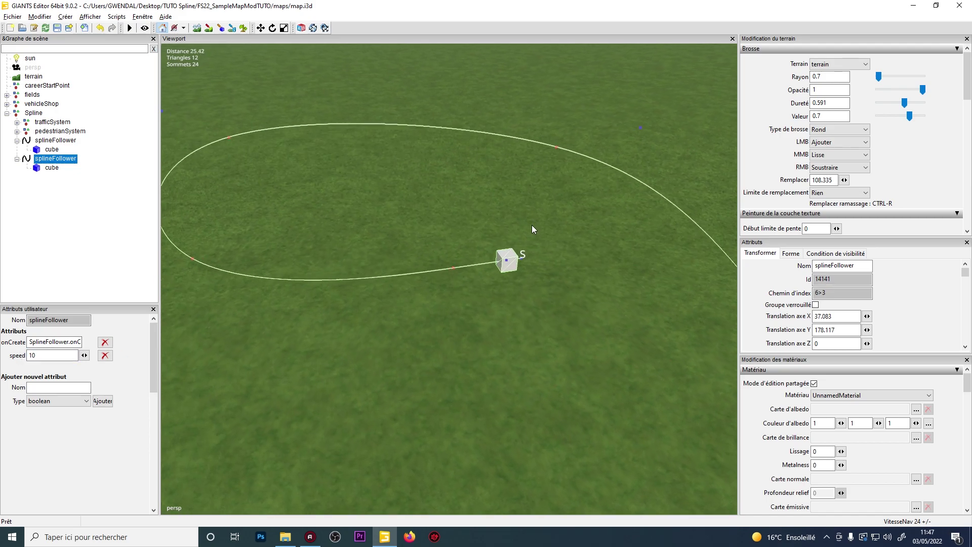
scroll(531, 228, up, 2)
Select start point S of the open spline copy and examine how its cube sits there.
click(521, 256)
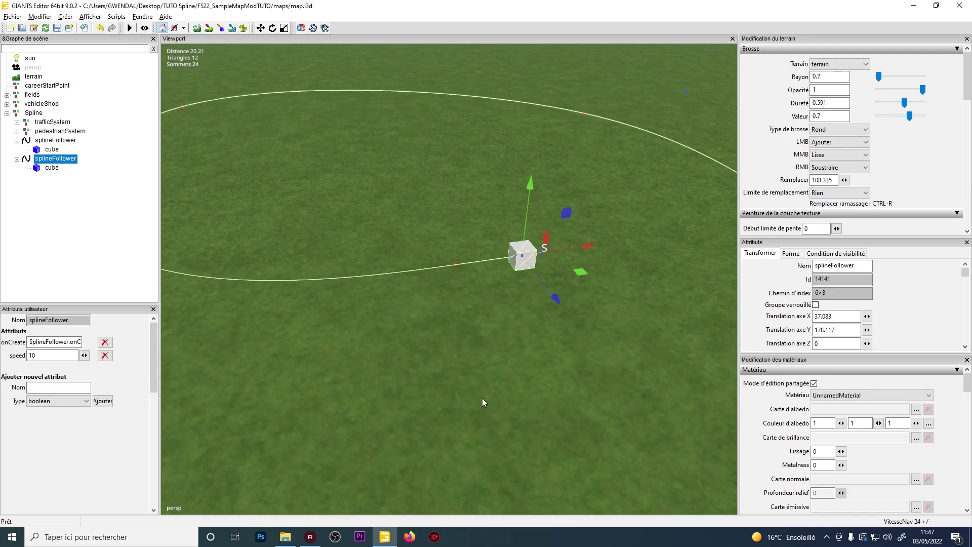
alt+middle_drag(492, 382, 520, 380)
scroll(520, 380, down, 6)
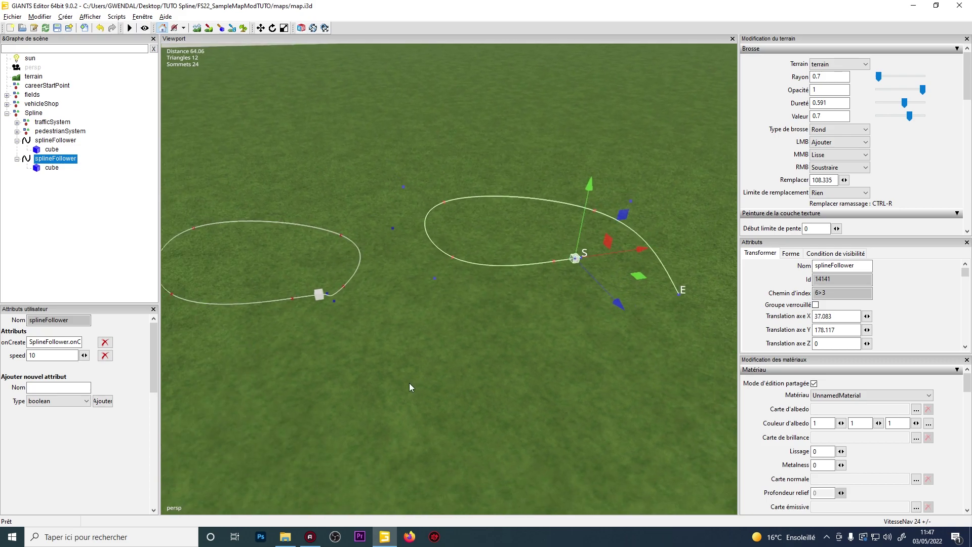
right_drag(407, 383, 400, 385)
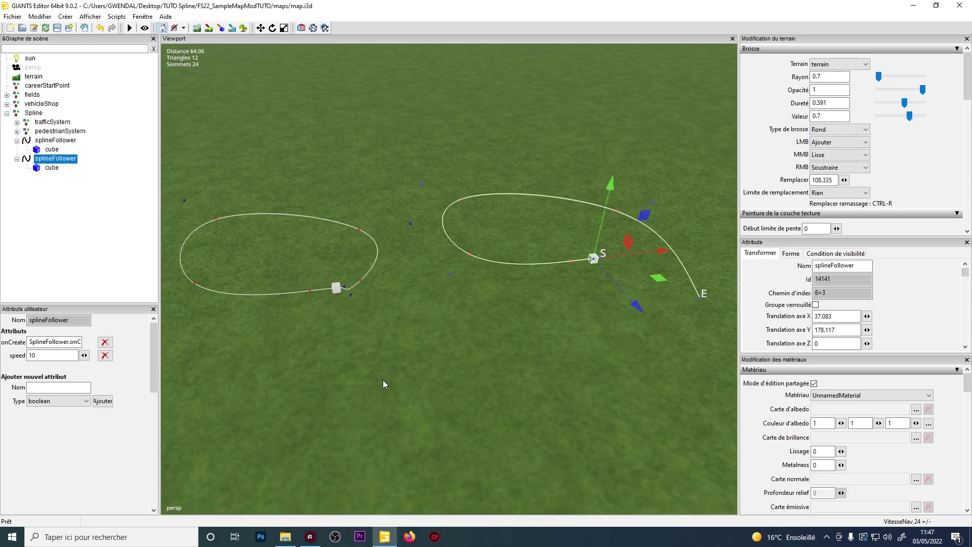
scroll(508, 361, up, 3)
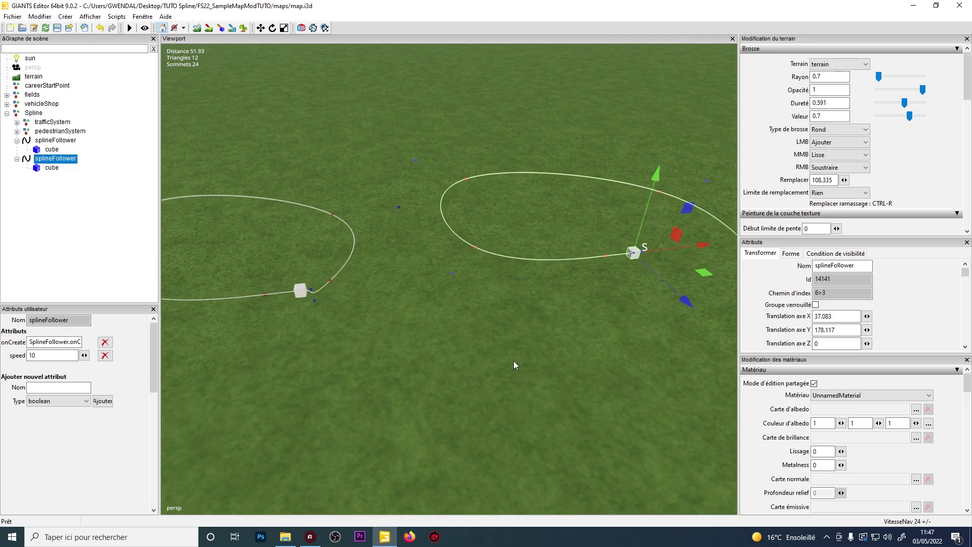
key(f)
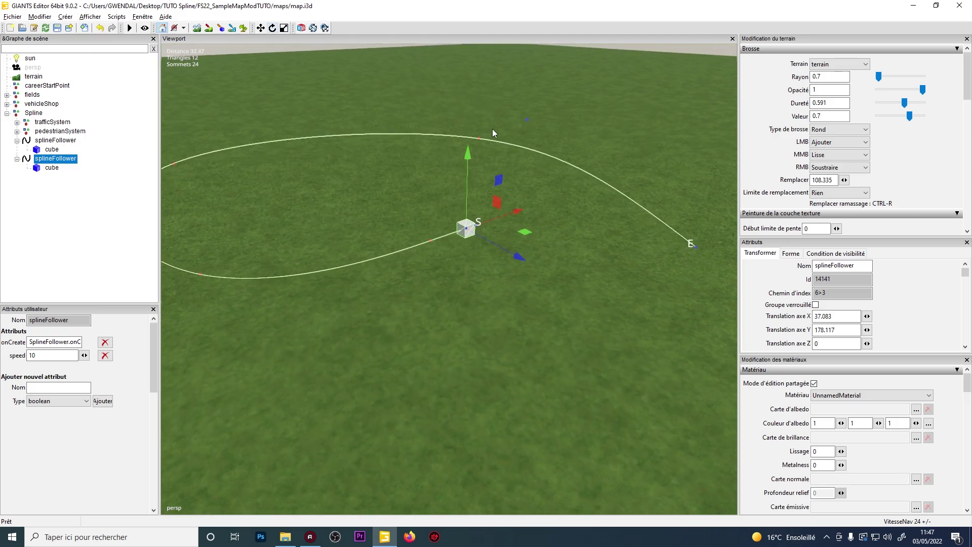
alt+middle_drag(481, 191, 476, 193)
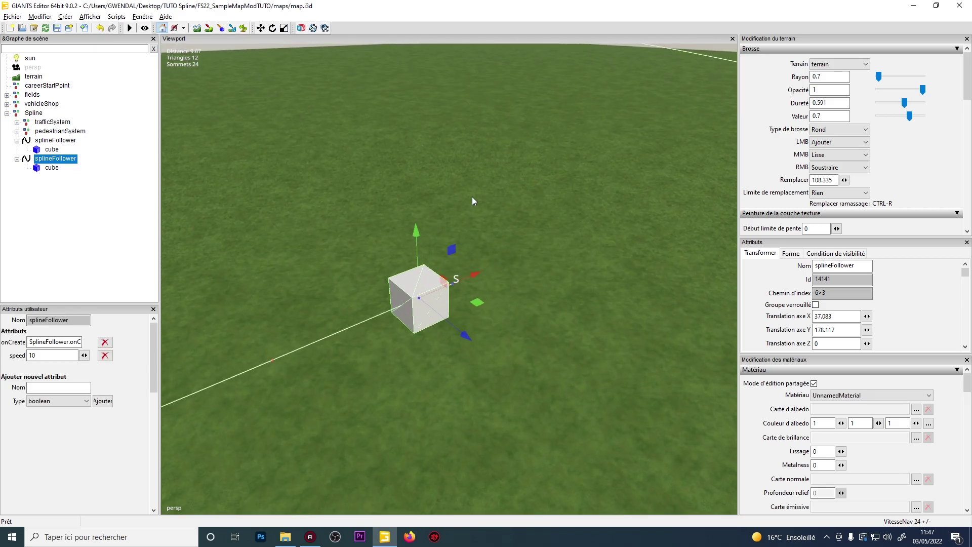
Stretch the open spline copy's cube along its X axis into a long bar, to an X scale of about 7.7.
click(49, 169)
drag(481, 271, 735, 167)
scroll(605, 238, down, 2)
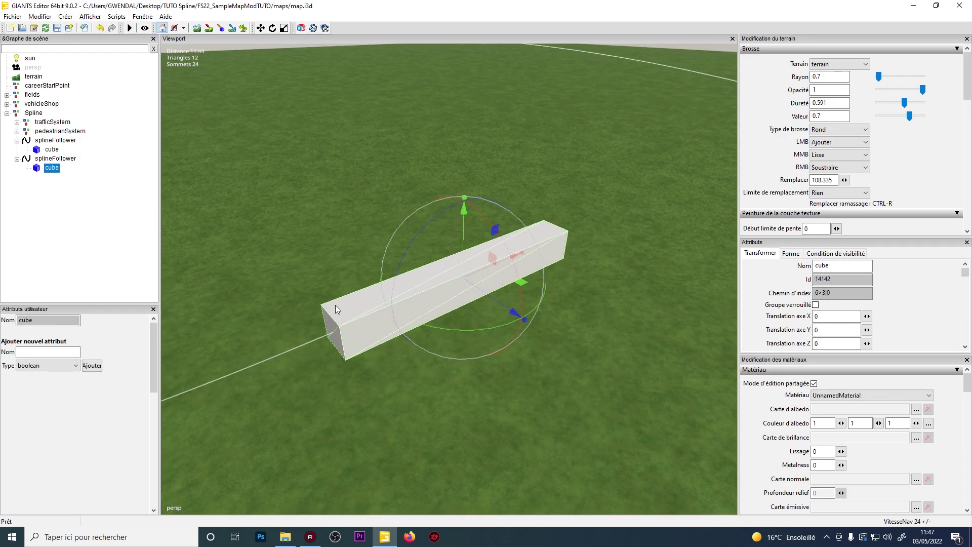
Examine from several angles how the stretched cube lines up with the start of the open spline.
scroll(514, 279, down, 5)
alt+drag(515, 279, 431, 290)
scroll(432, 290, up, 3)
alt+drag(511, 271, 593, 257)
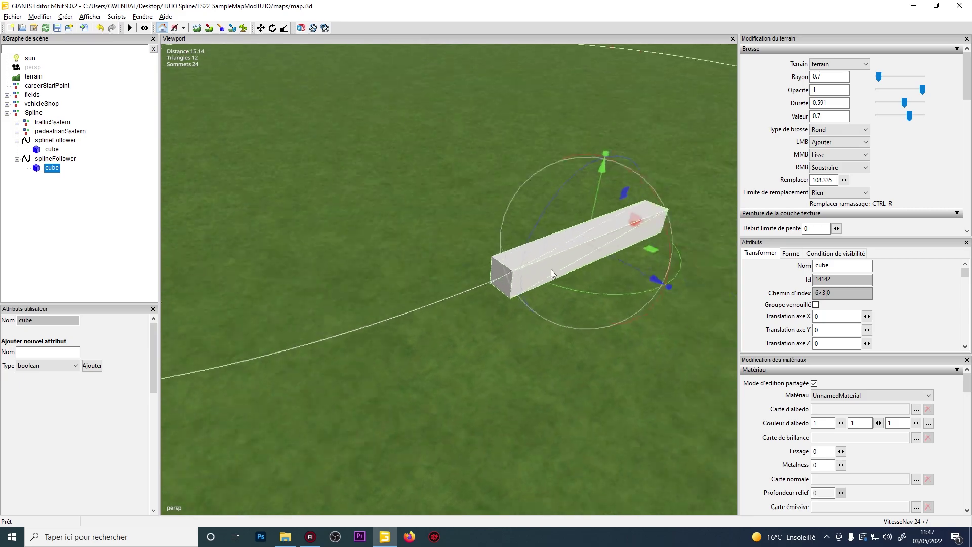
scroll(593, 257, up, 4)
alt+middle_drag(593, 257, 604, 228)
alt+drag(605, 228, 632, 195)
alt+middle_drag(632, 196, 620, 199)
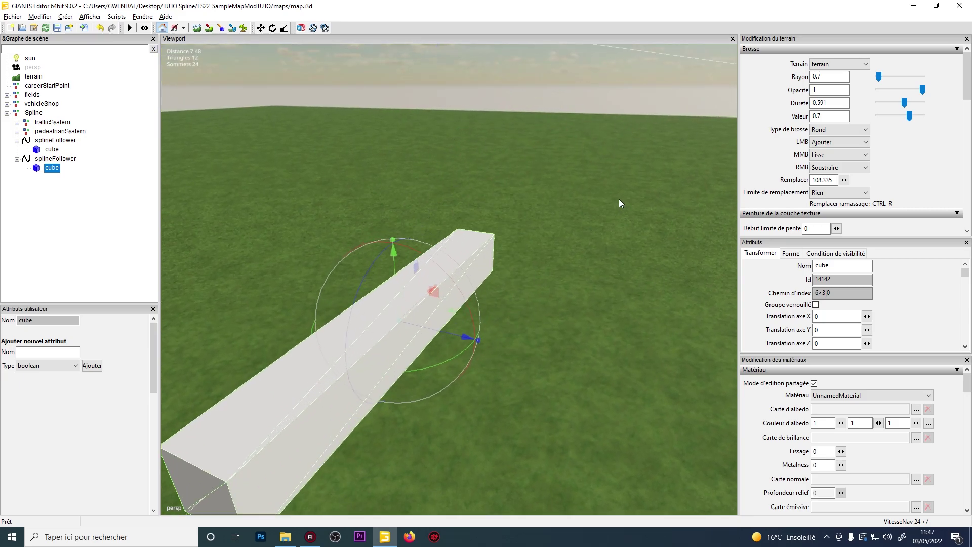
alt+drag(620, 200, 435, 241)
scroll(434, 241, down, 10)
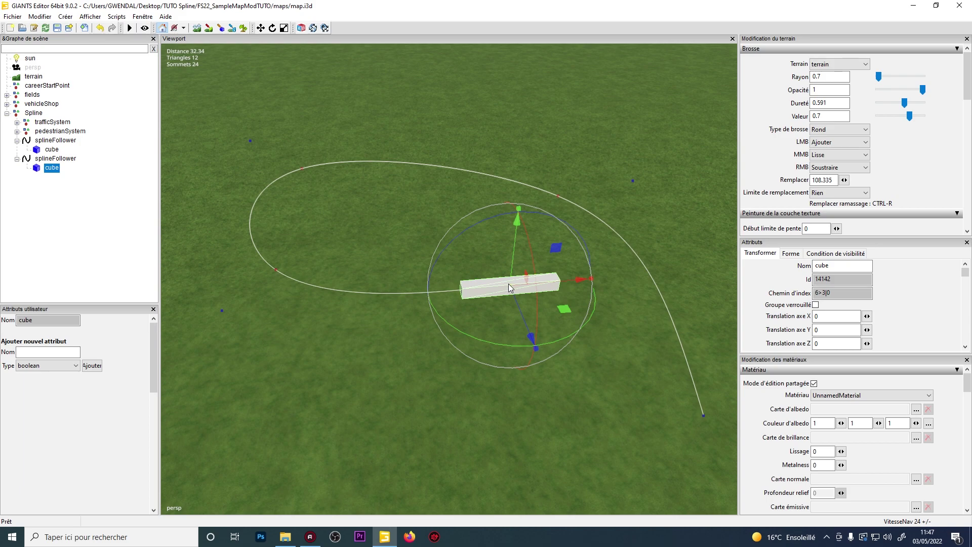
click(261, 28)
scroll(497, 275, up, 3)
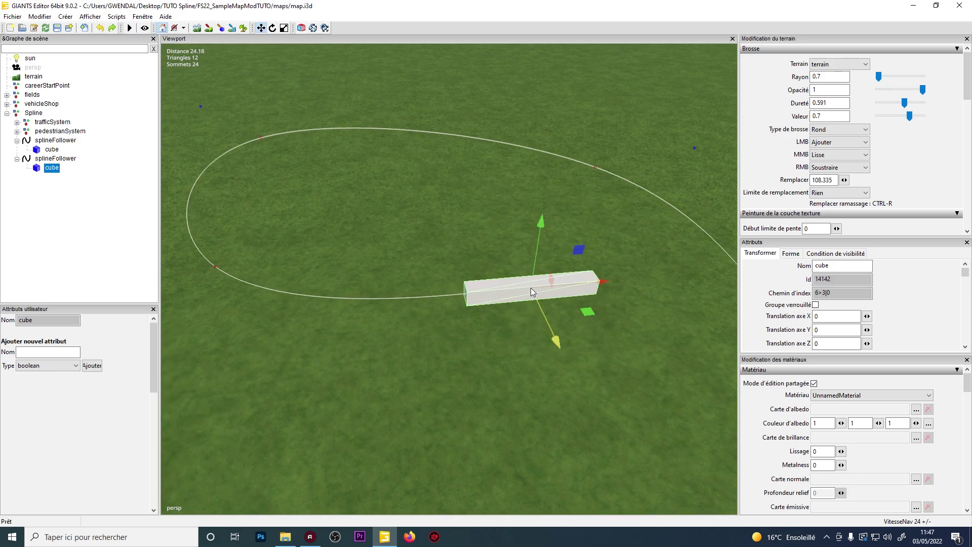
mouse_move(531, 288)
mouse_down()
mouse_move(548, 281)
mouse_move(537, 284)
mouse_up()
key(ctrl+z)
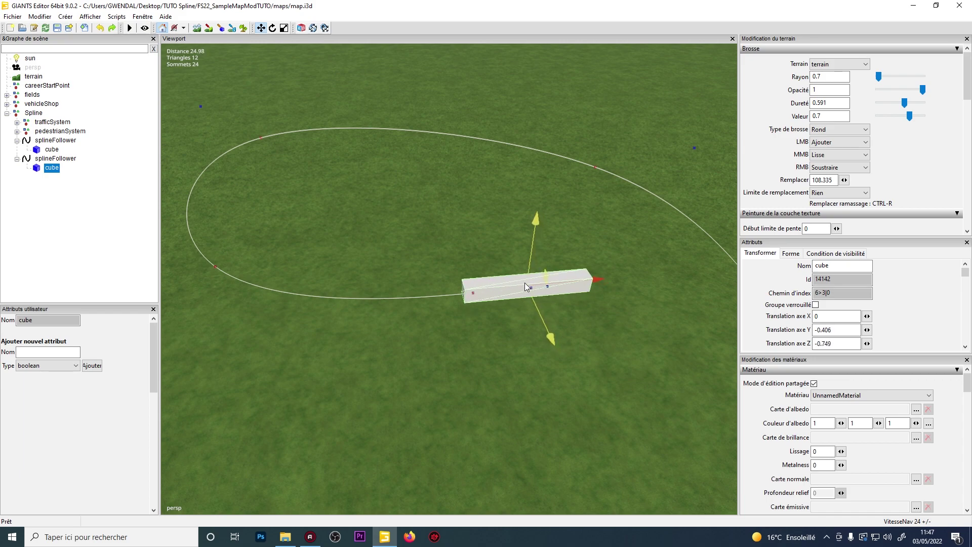
Move the stretched cube back along the open spline to about X -2.3, with Y at 0.135 and Z at 0.
scroll(475, 292, up, 2)
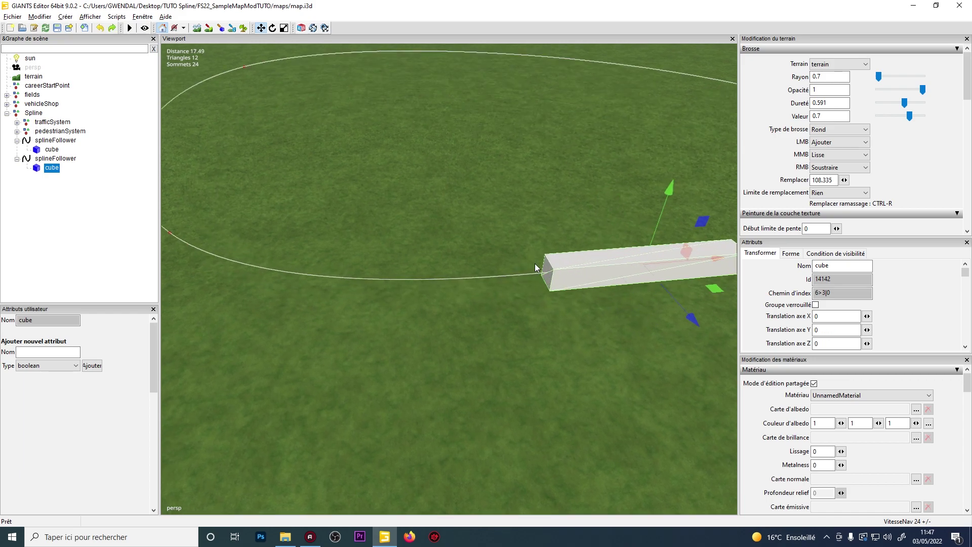
scroll(570, 255, down, 2)
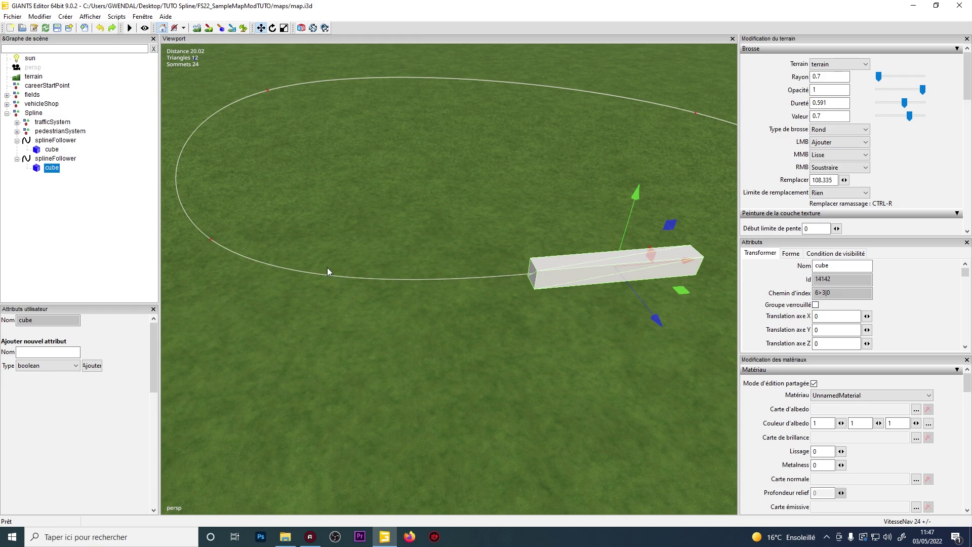
alt+drag(380, 68, 722, 285)
scroll(847, 328, down, 2)
click(834, 324)
scroll(652, 284, down, 1)
alt+middle_drag(652, 285, 669, 287)
drag(605, 197, 527, 238)
drag(538, 200, 248, 92)
alt+drag(307, 127, 767, 126)
scroll(561, 171, down, 4)
drag(581, 197, 729, 243)
scroll(656, 220, up, 2)
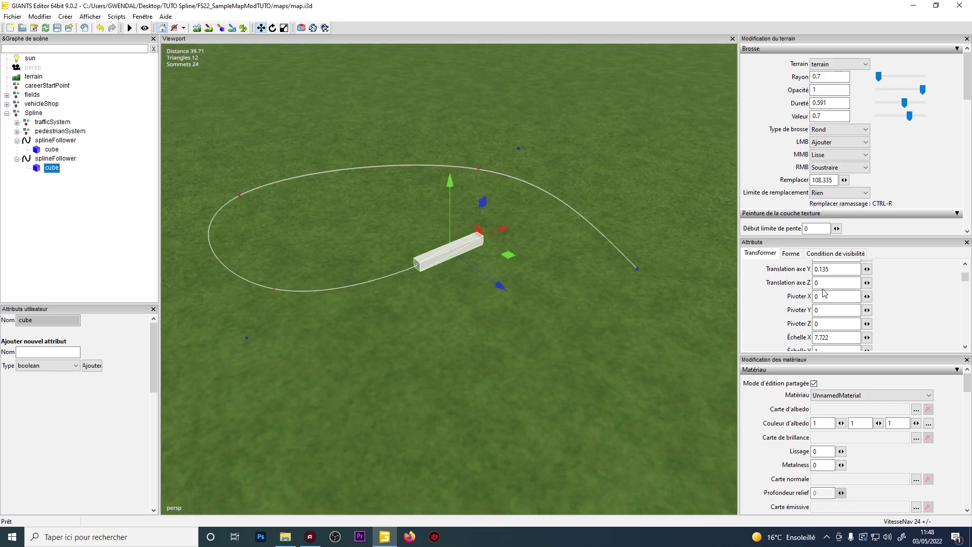
Try moving and rotating the stretched cube in stages around the open spline's bend, to about -42° about Y.
click(272, 28)
drag(459, 301, 452, 303)
drag(472, 243, 399, 261)
drag(394, 329, 376, 331)
drag(422, 267, 285, 276)
Undo the stretched cube's successive moves and rotations around the bend.
key(ctrl+z)
key(ctrl+z)
key(ctrl+z)
key(ctrl+z)
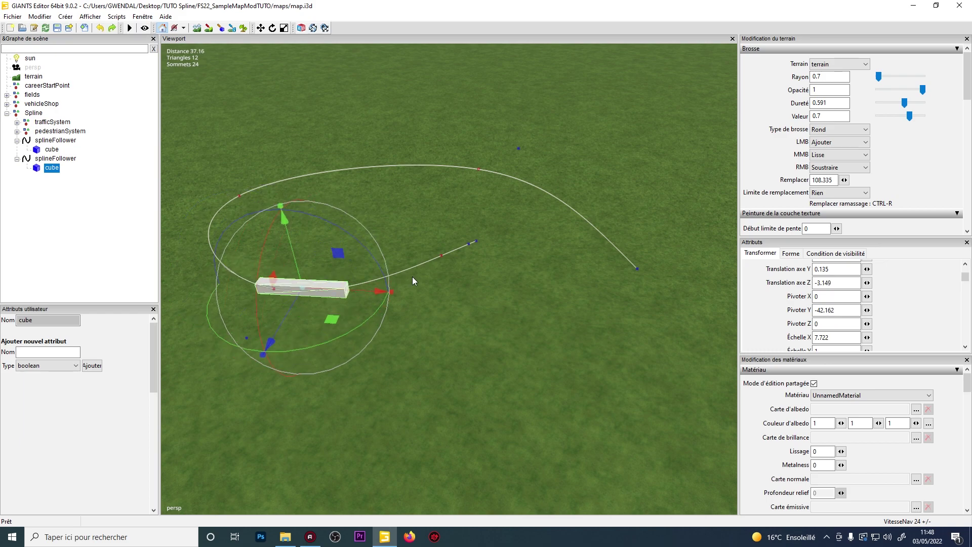
key(ctrl+z)
key(ctrl+z)
key(ctrl+z)
key(ctrl+z)
key(ctrl+z)
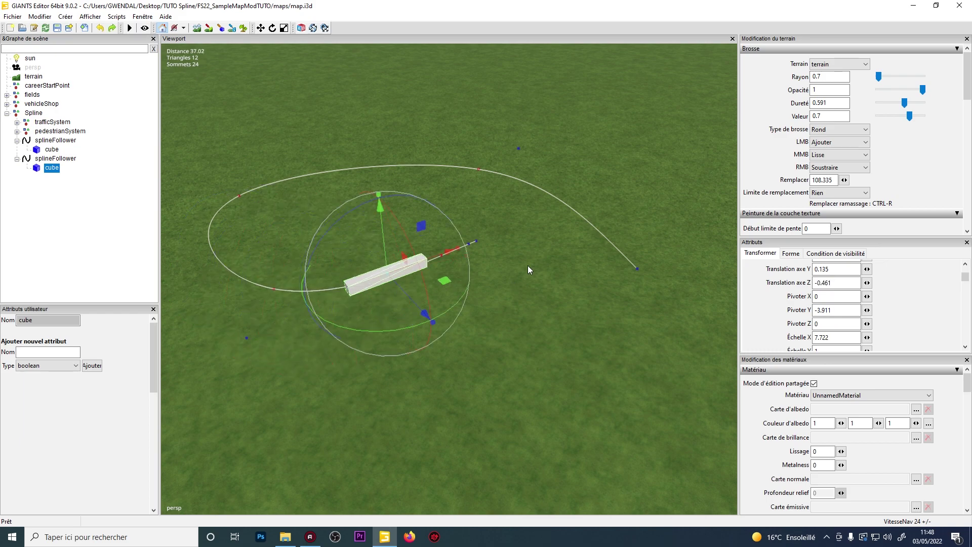
Set the stretched cube's Y rotation to 0.
scroll(675, 299, up, 3)
scroll(846, 285, up, 1)
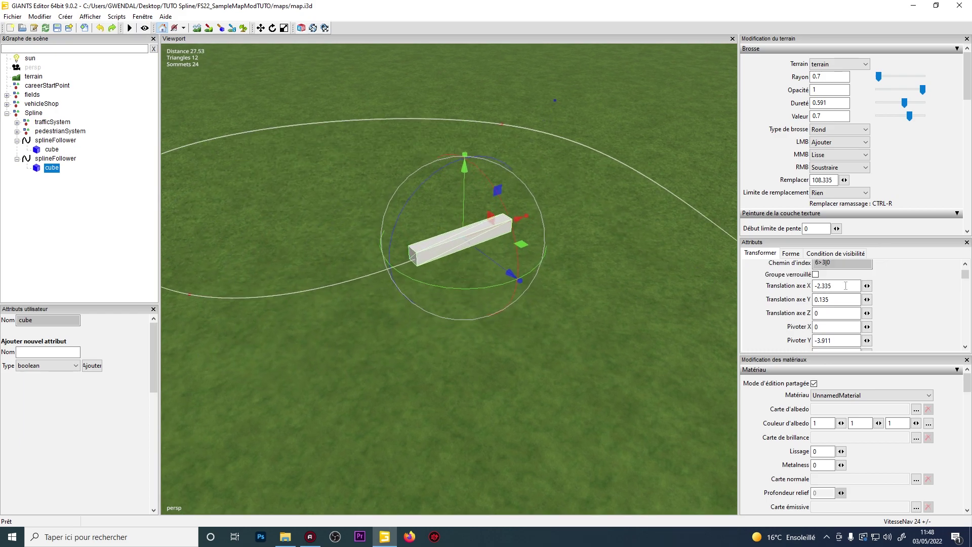
key(Tab)
key(Tab)
double_click(840, 338)
key(ctrl+z)
scroll(534, 250, down, 1)
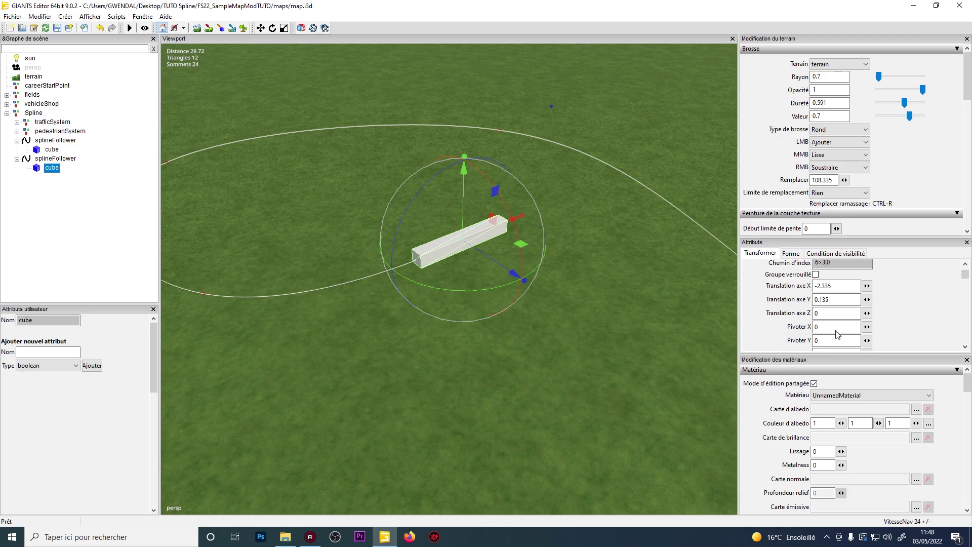
Compare the stretched cube on the open copy with the small cube on the closed spline.
scroll(537, 197, up, 2)
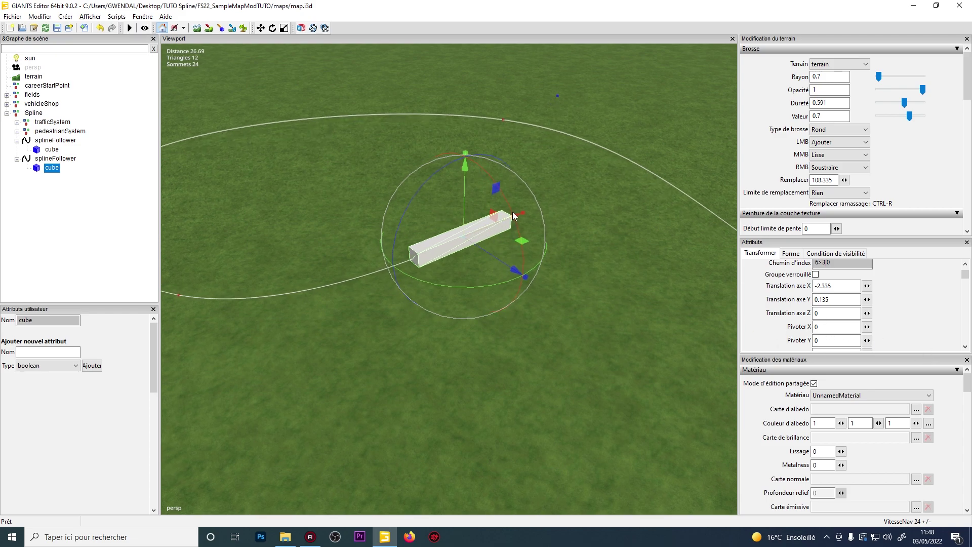
scroll(496, 304, down, 5)
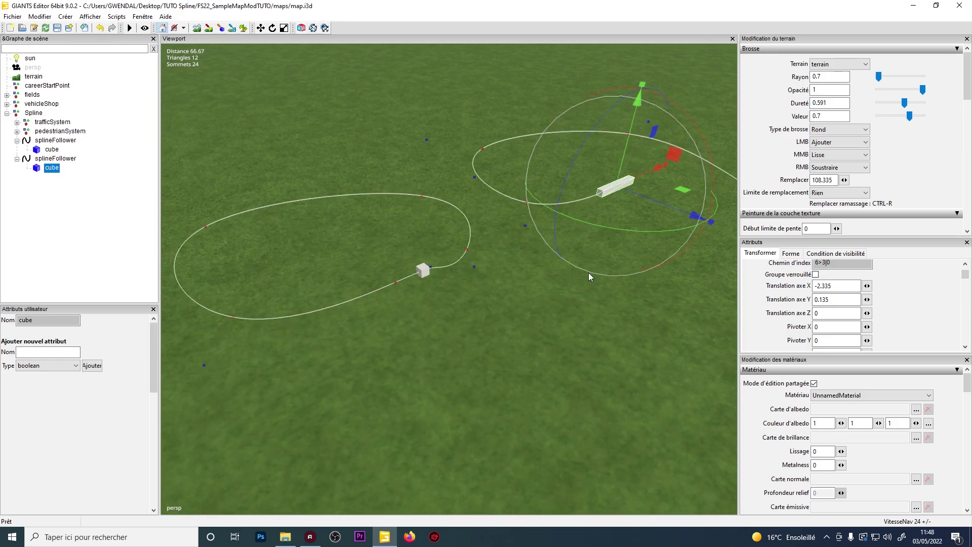
alt+drag(589, 273, 411, 189)
alt+middle_drag(454, 379, 556, 373)
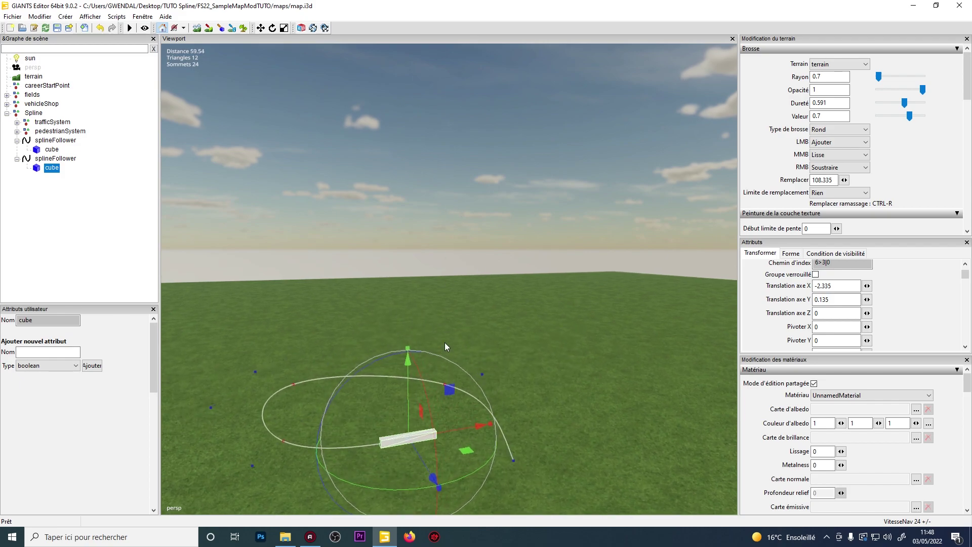
alt+drag(444, 334, 437, 373)
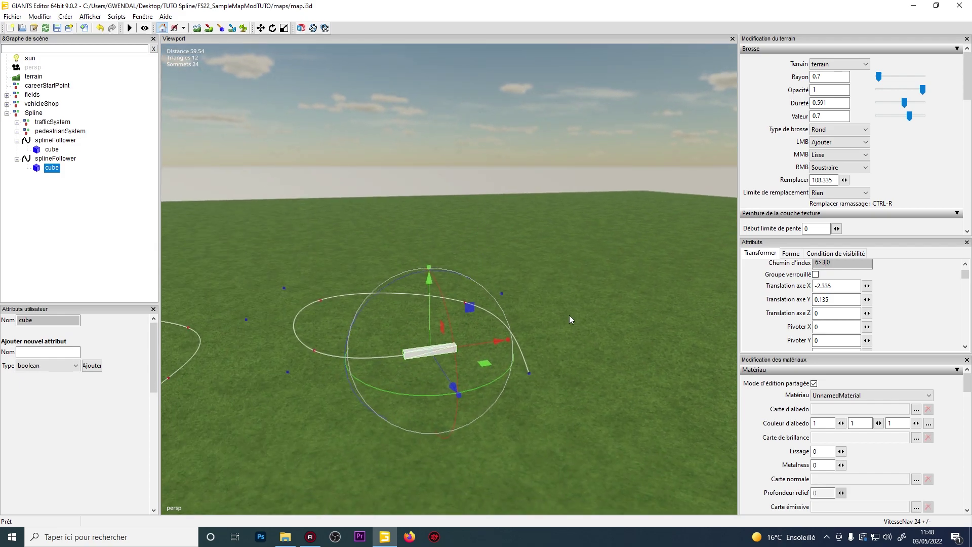
alt+middle_drag(453, 269, 546, 267)
alt+drag(546, 267, 537, 309)
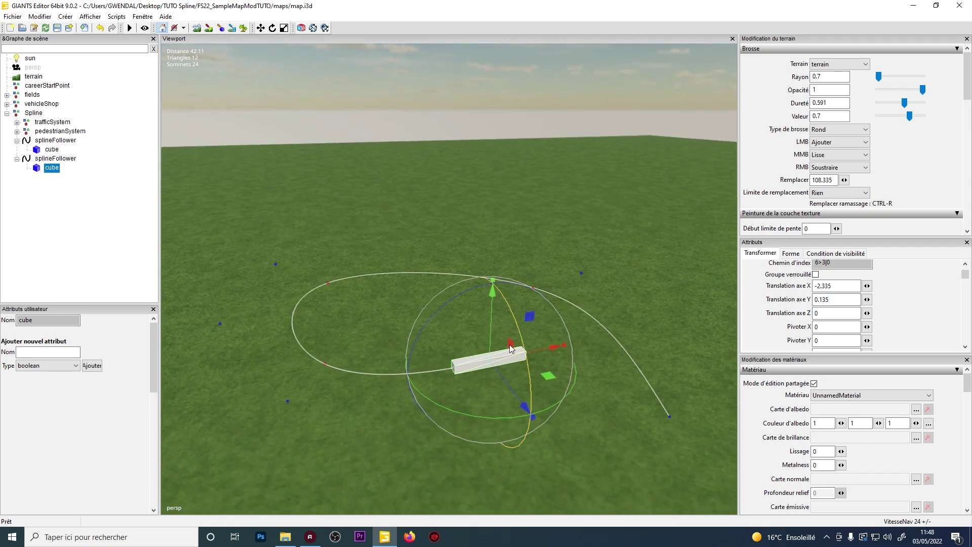
Examine the stretched cube at the open spline's start up close and in context with both splines.
right_drag(359, 293, 479, 282)
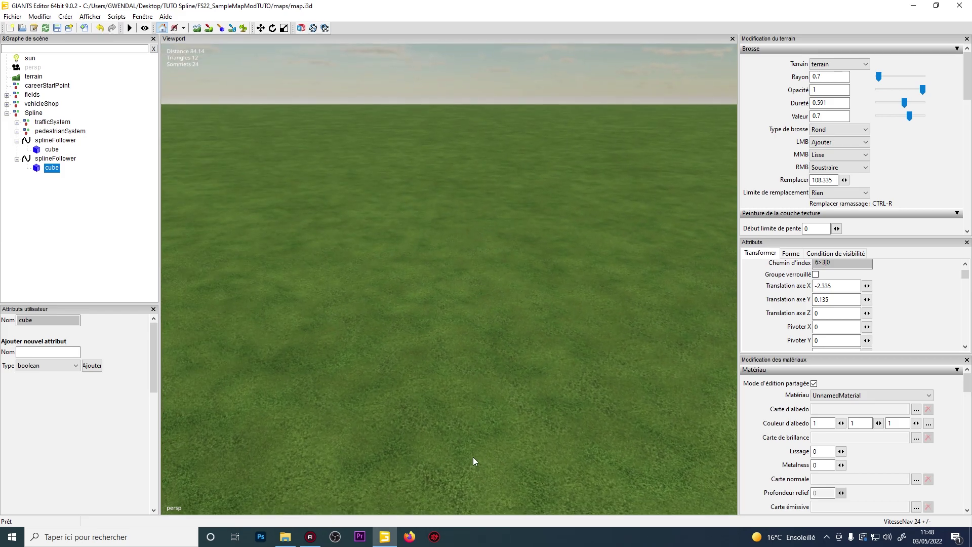
key(alt)
alt+drag(498, 217, 595, 296)
alt+middle_drag(594, 296, 446, 335)
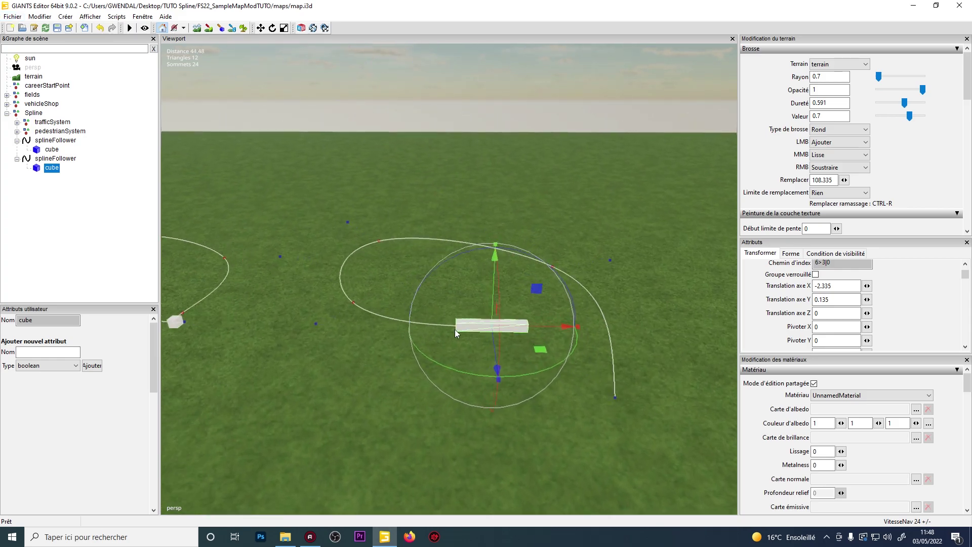
scroll(446, 336, up, 3)
right_drag(487, 372, 357, 417)
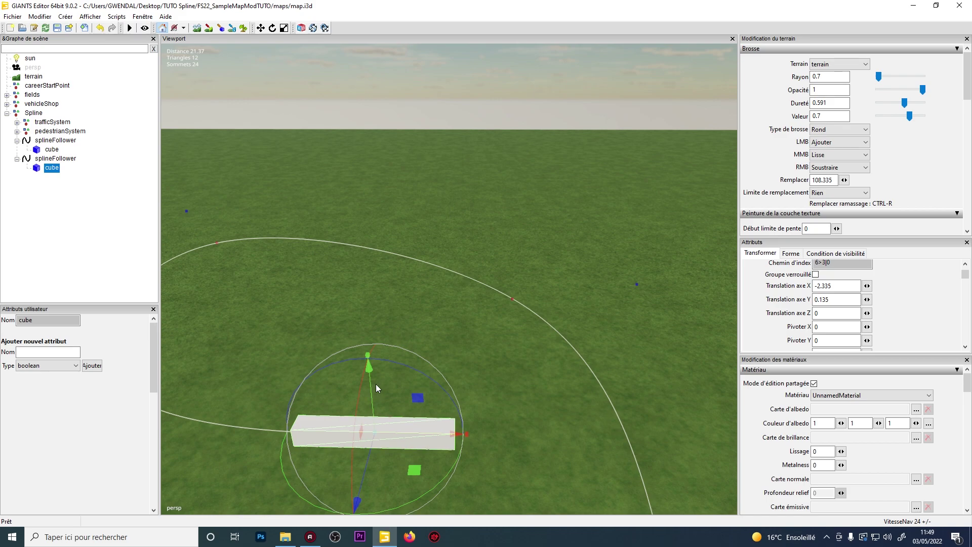
right_drag(482, 335, 529, 321)
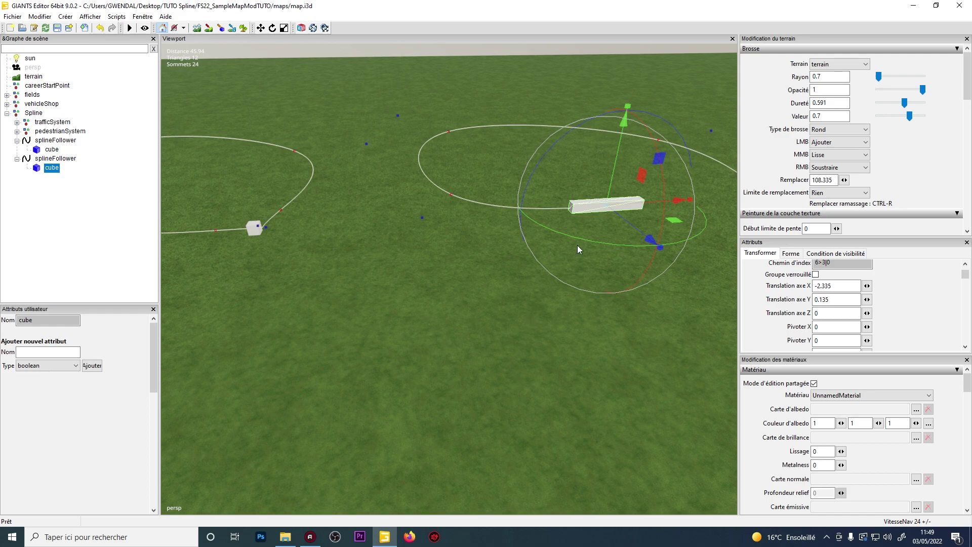
alt+middle_drag(611, 233, 575, 238)
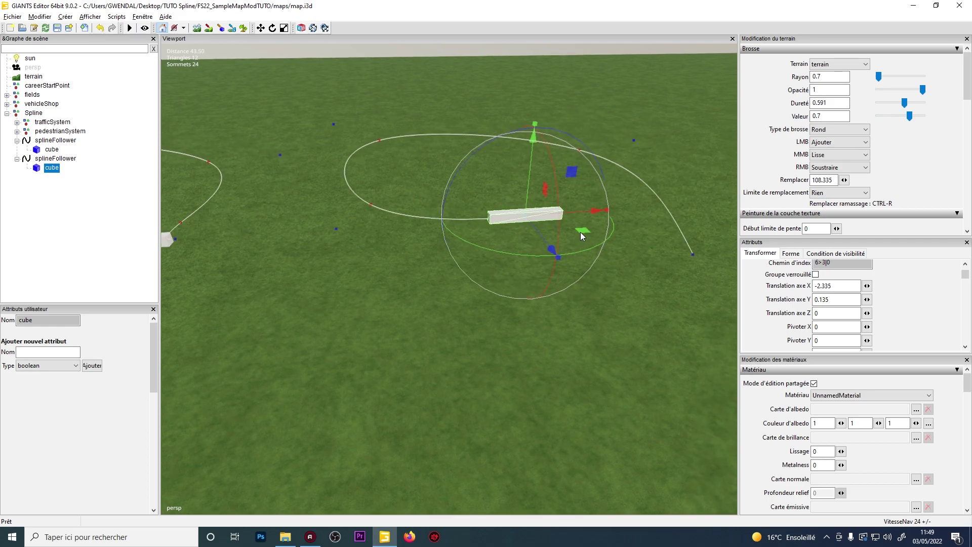
alt+drag(581, 232, 575, 214)
scroll(547, 173, down, 4)
alt+middle_drag(349, 313, 409, 285)
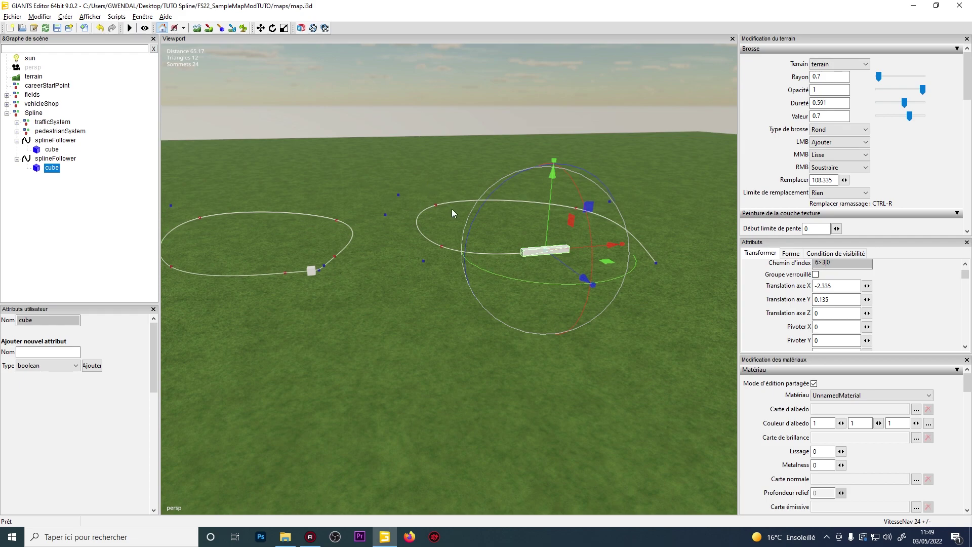
scroll(507, 186, up, 4)
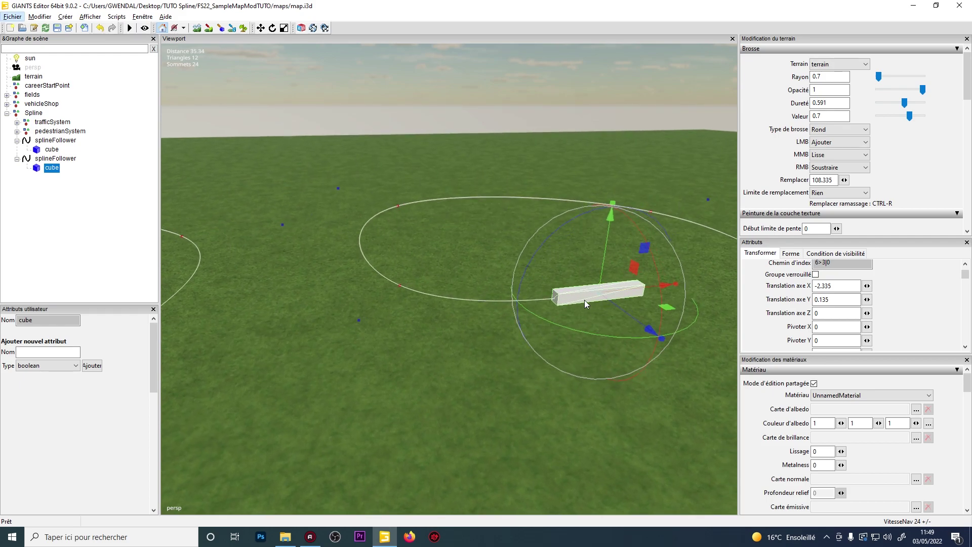
Enable the rigid body option (Corps rigide) for the small cube on the closed spline.
alt+drag(583, 300, 563, 274)
click(600, 248)
alt+drag(600, 247, 649, 243)
key(f)
scroll(513, 277, down, 3)
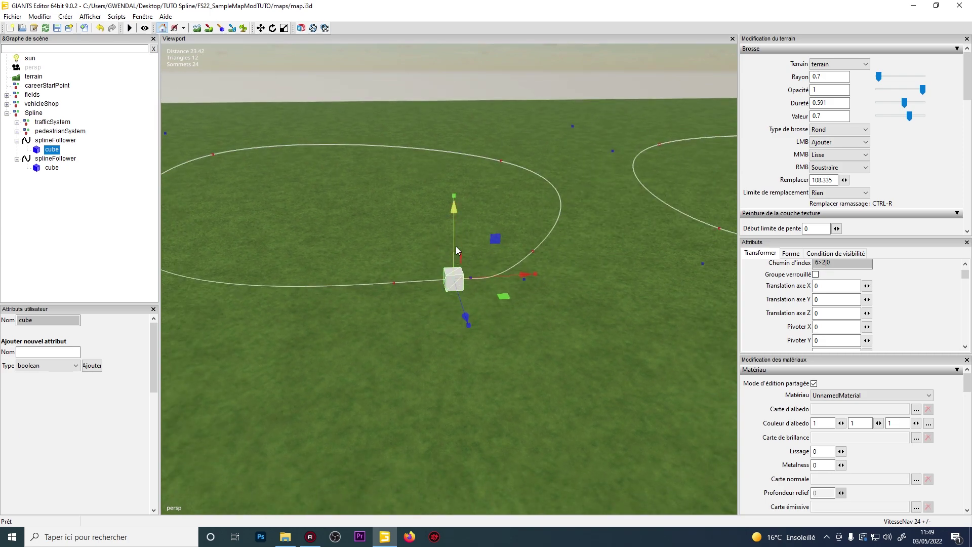
scroll(471, 246, up, 5)
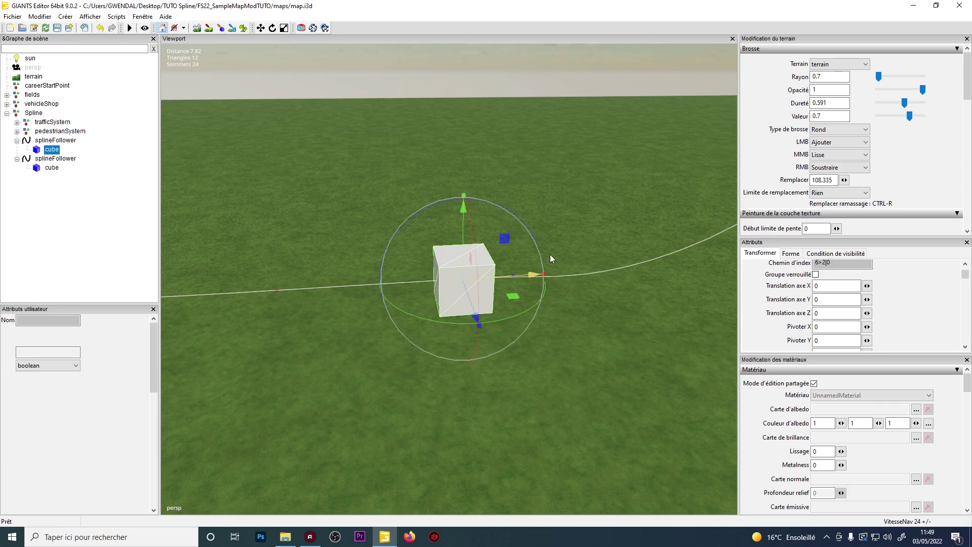
scroll(809, 297, down, 3)
scroll(795, 325, down, 2)
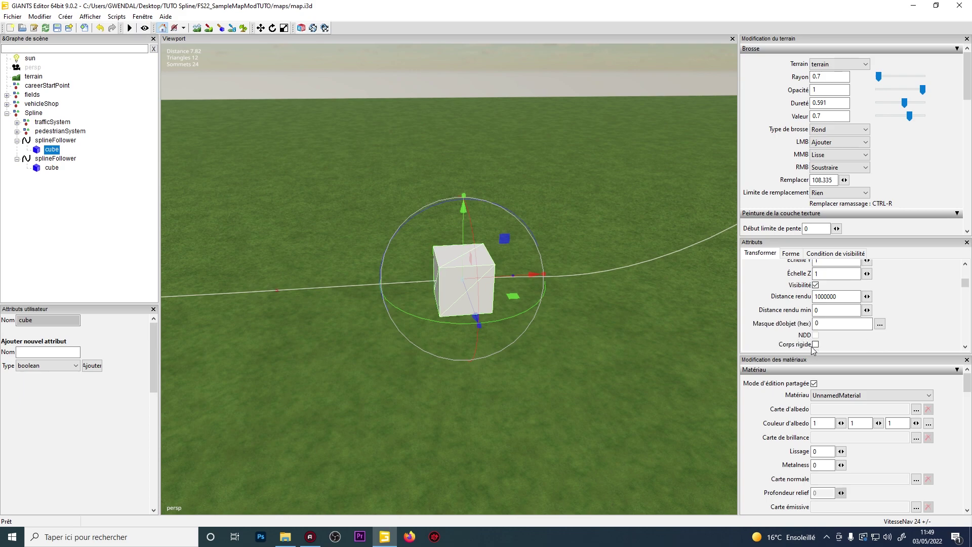
click(815, 345)
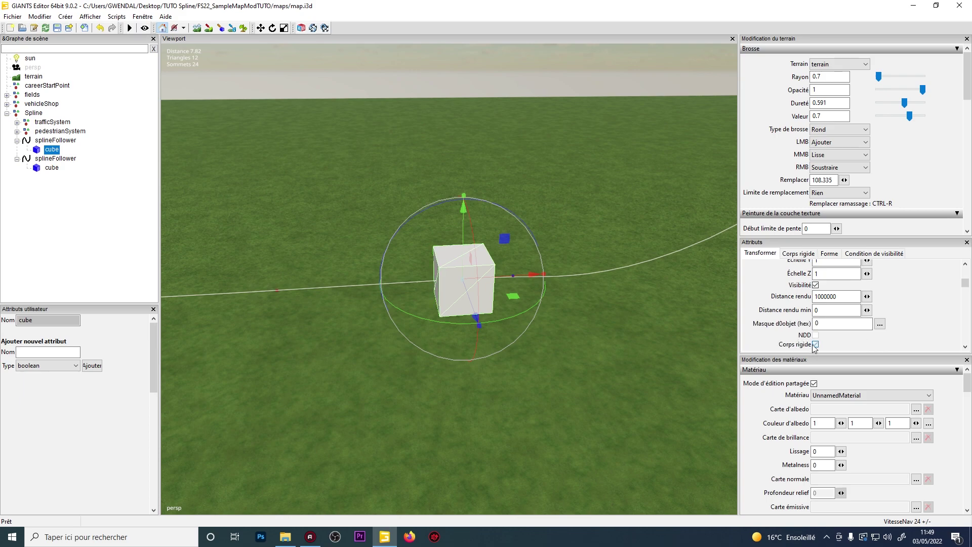
Set the small cube's rigid body type to Kinematic.
click(788, 256)
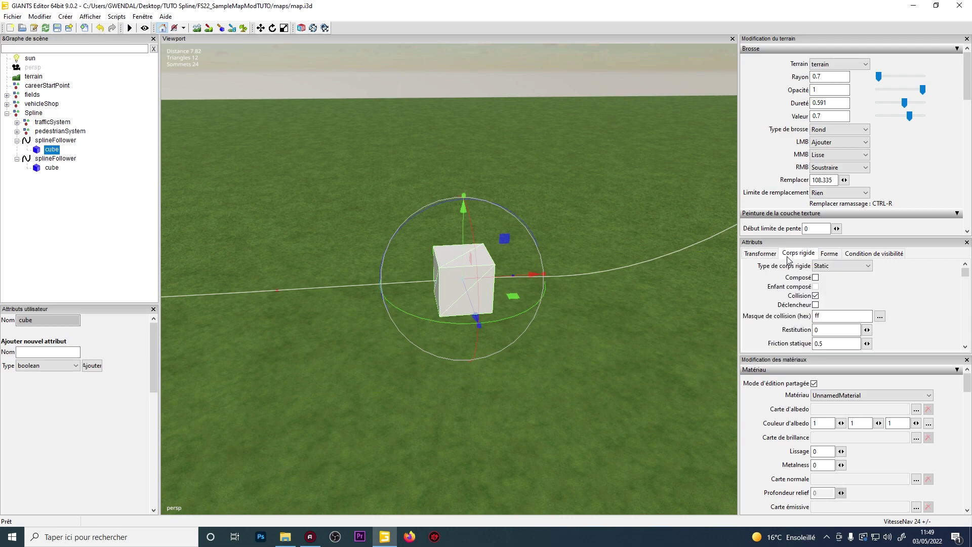
click(832, 269)
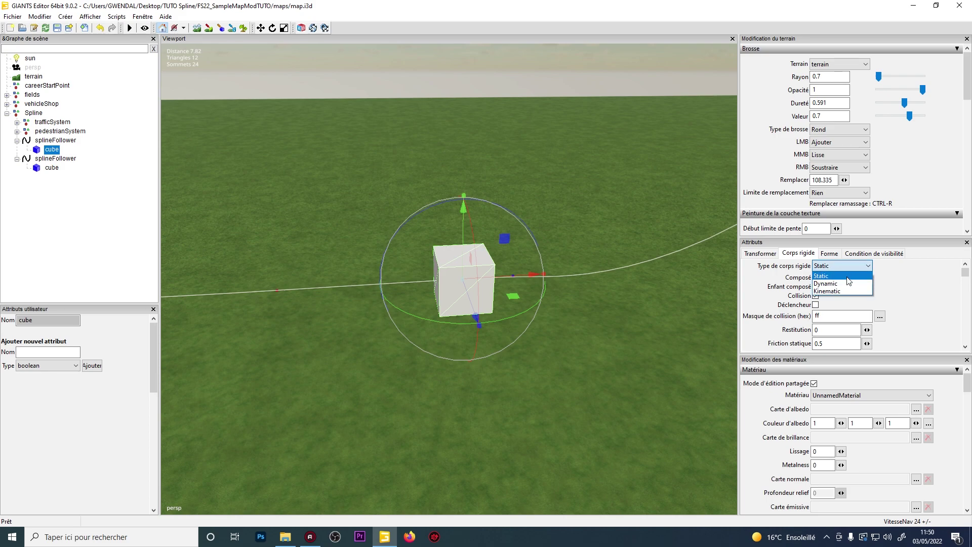
click(835, 290)
Examine the small cube on the closed spline and the stretched cube on the open spline from several angles.
scroll(479, 246, down, 5)
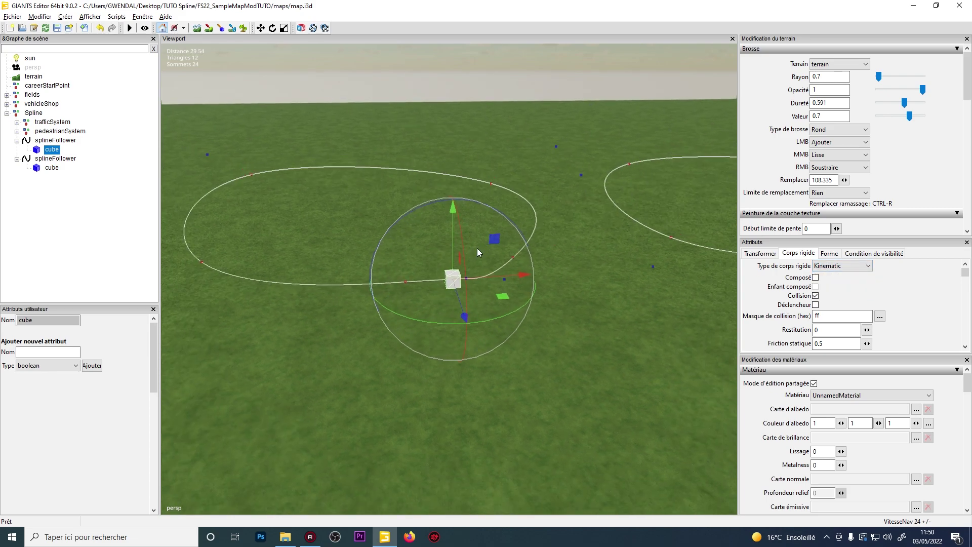
scroll(479, 246, down, 1)
click(550, 350)
click(453, 278)
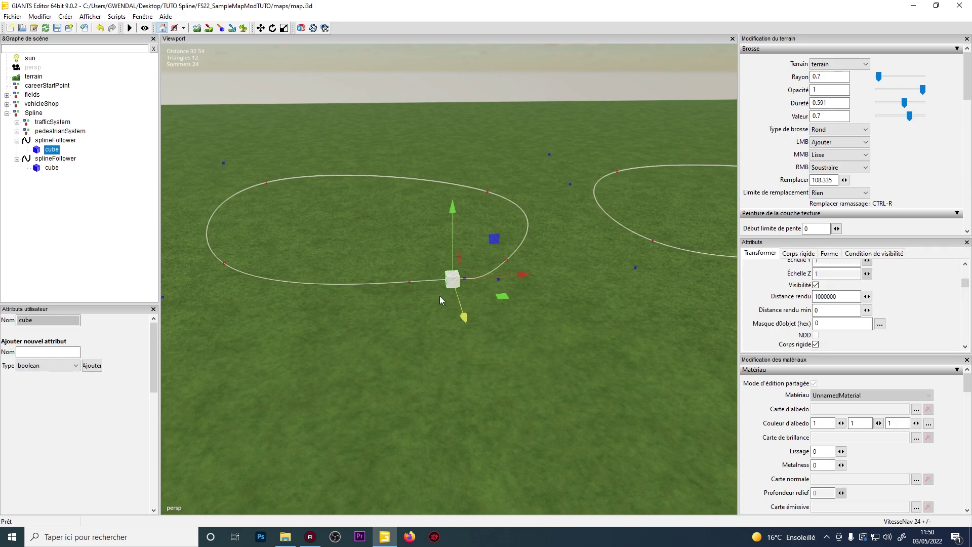
alt+drag(470, 277, 558, 250)
click(623, 295)
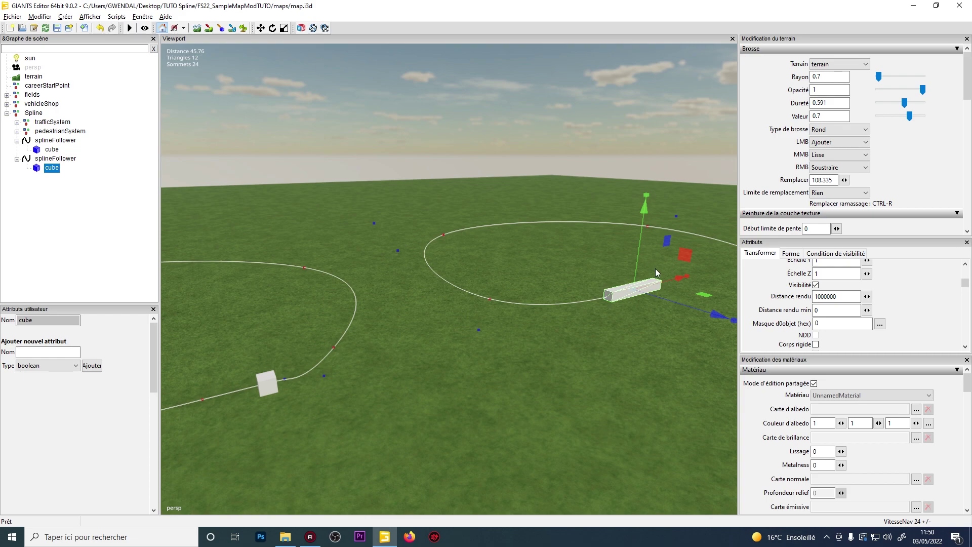
key(f)
alt+drag(458, 311, 533, 327)
alt+right_drag(533, 327, 490, 350)
alt+drag(490, 350, 601, 344)
alt+right_drag(601, 343, 525, 406)
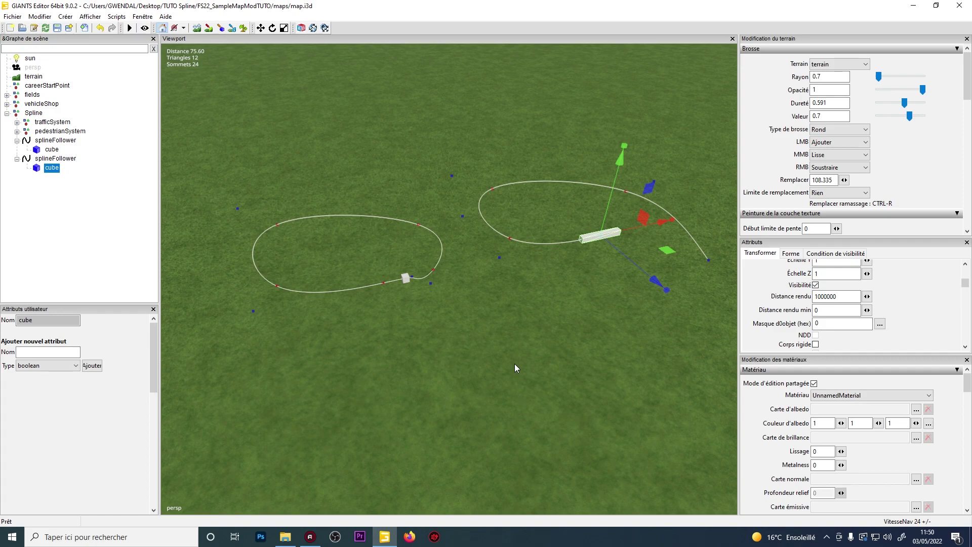
right_drag(515, 365, 627, 287)
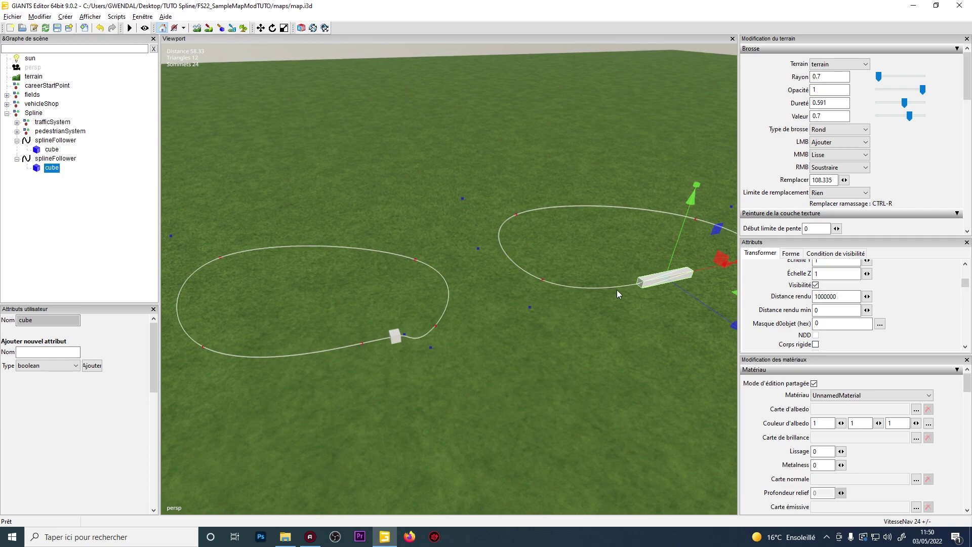
alt+middle_drag(623, 248, 536, 278)
alt+right_drag(536, 279, 618, 304)
click(683, 345)
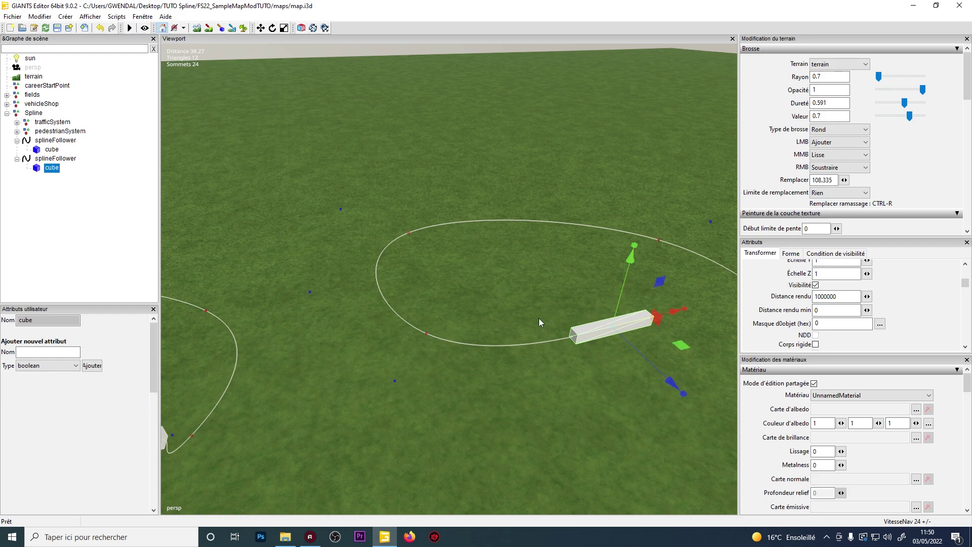
scroll(382, 210, down, 3)
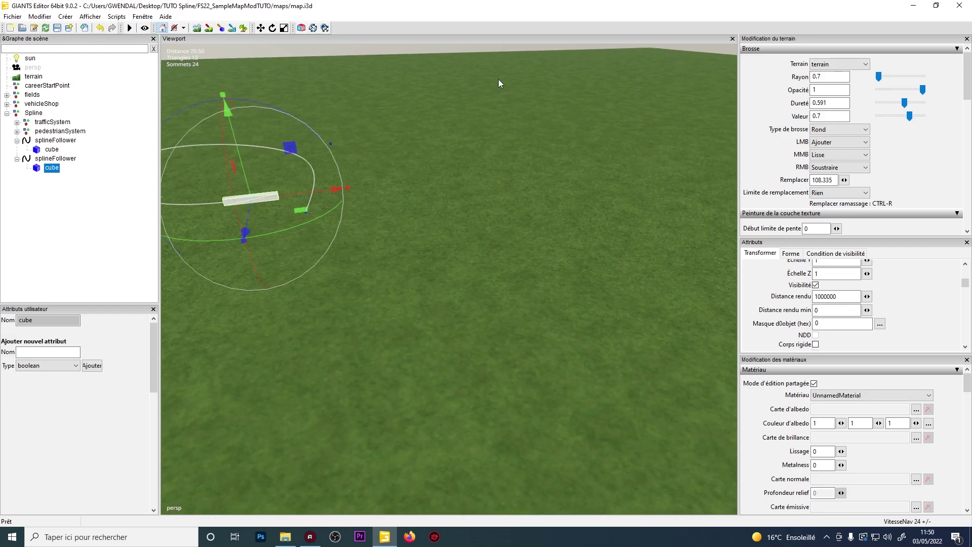
Close GIANTS Editor to try the sample map in Farming Simulator 22.
right_drag(499, 79, 498, 215)
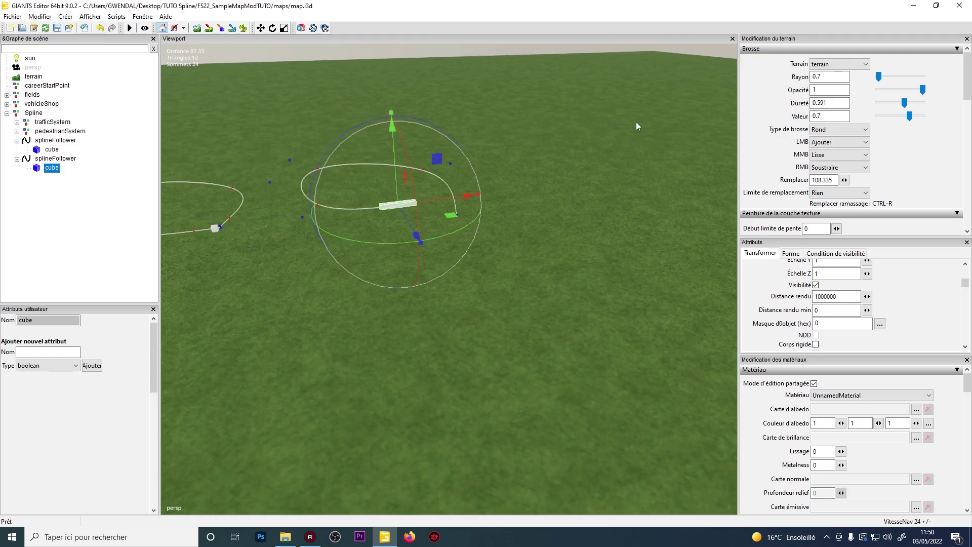
middle_drag(605, 102, 622, 168)
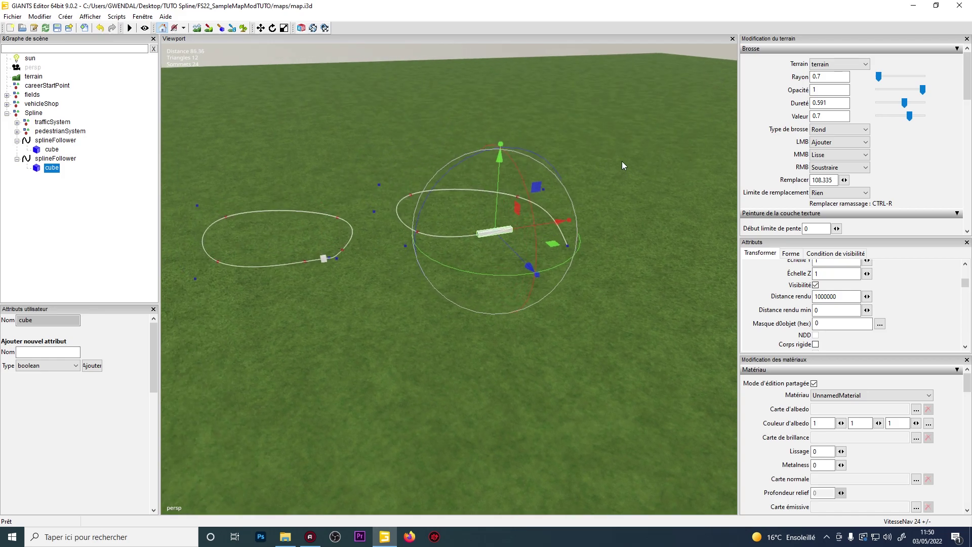
right_drag(622, 161, 600, 157)
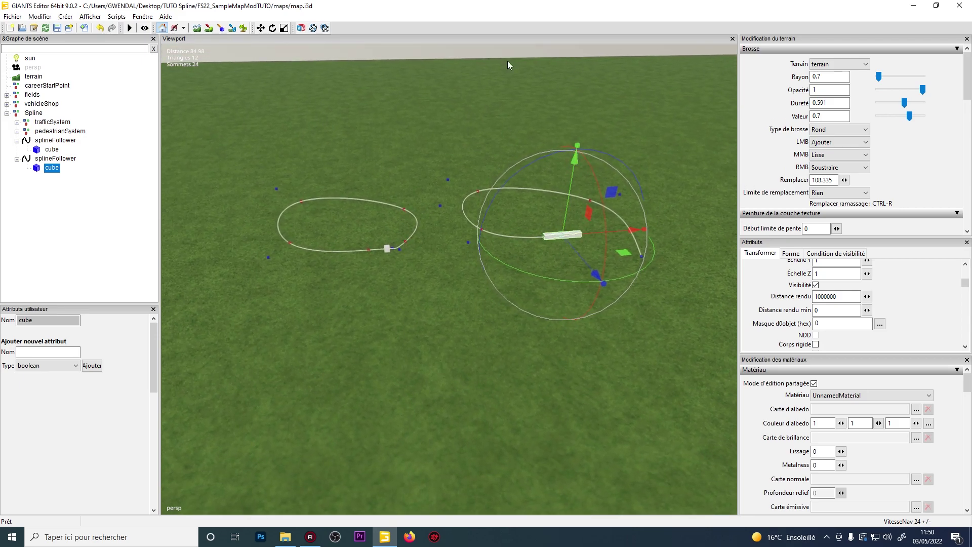
click(960, 5)
click(512, 267)
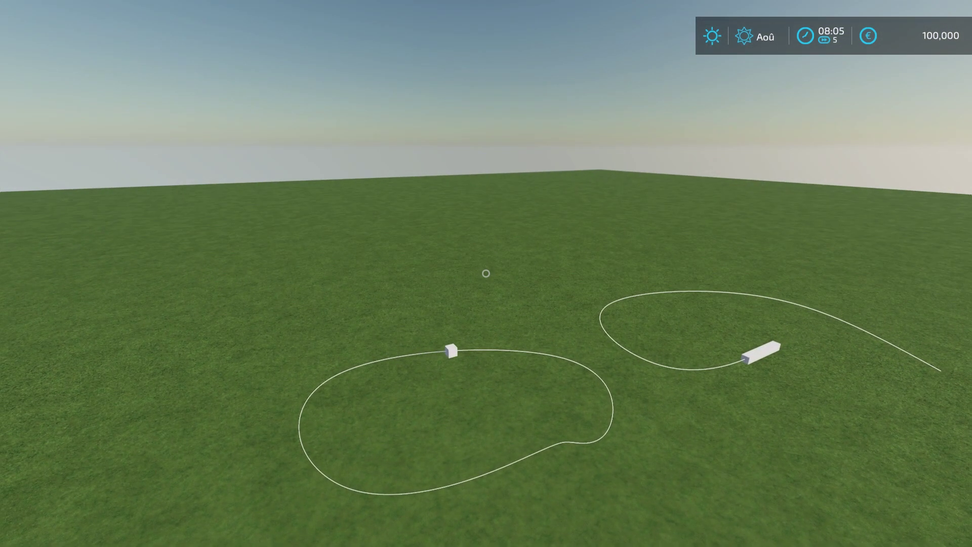
Check in the game how the small cube follows the closed spline and the stretched cube follows the open one.
key(w)
key(d)
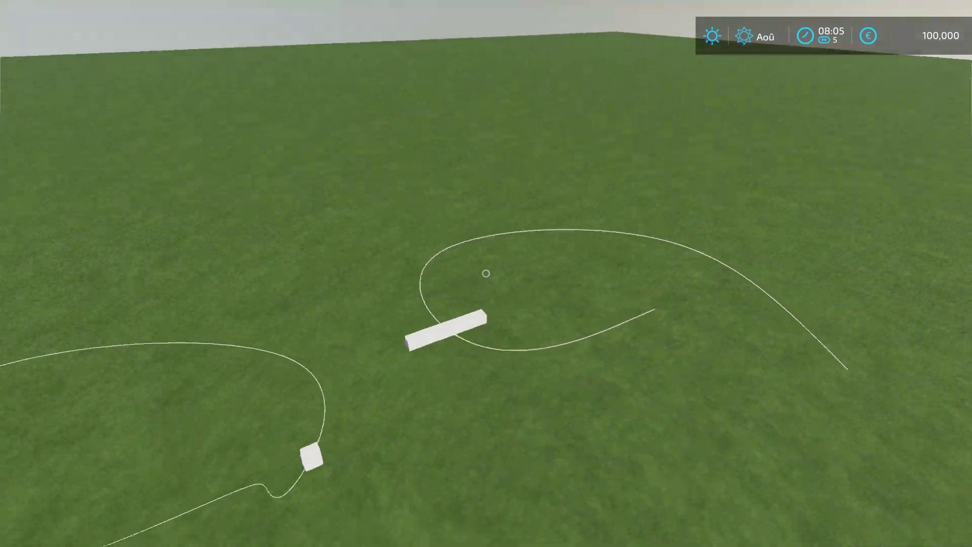
key(s)
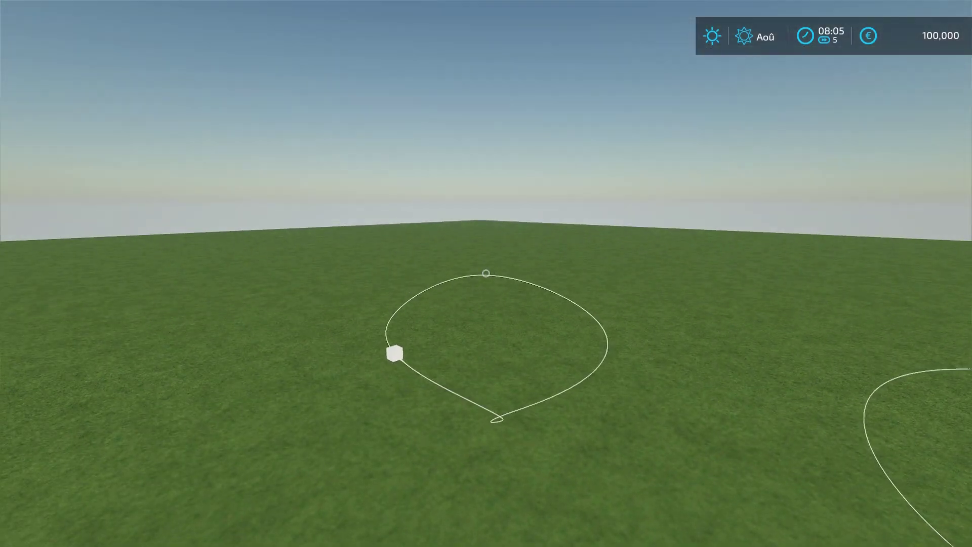
key(s)
key(s)
key(w)
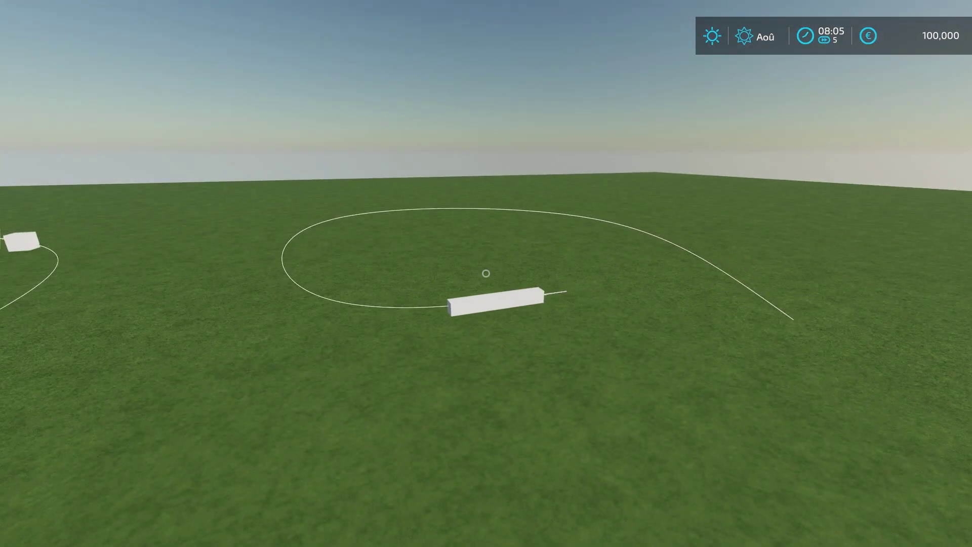
key(s)
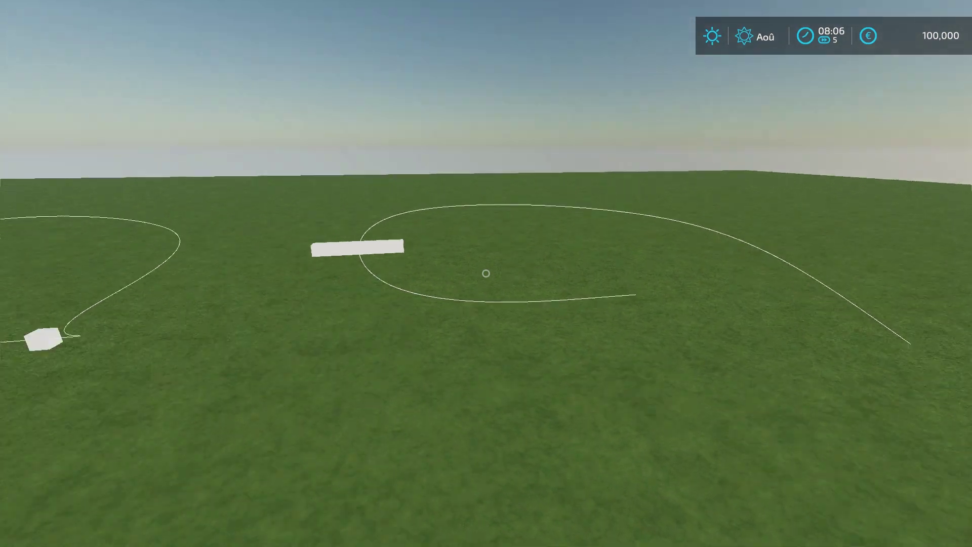
key(w)
key(s)
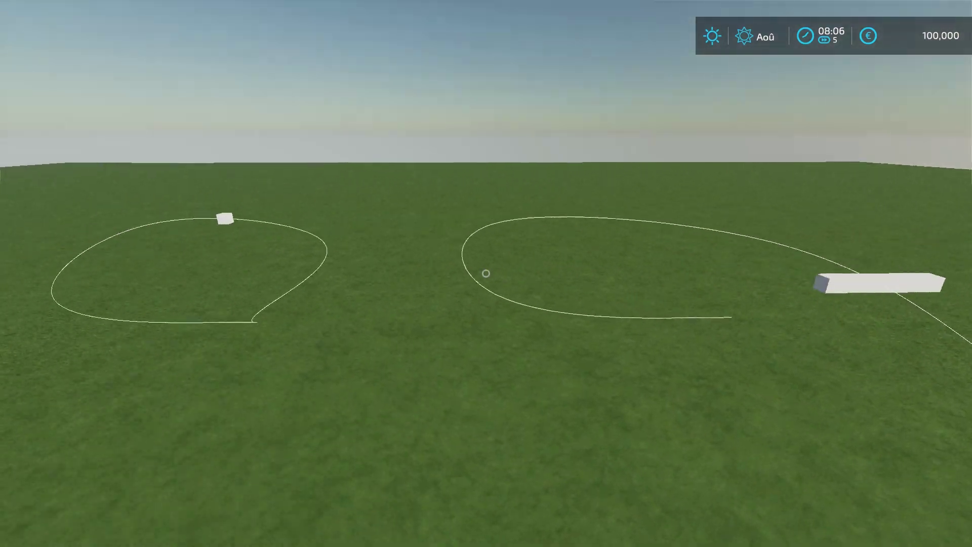
key(a)
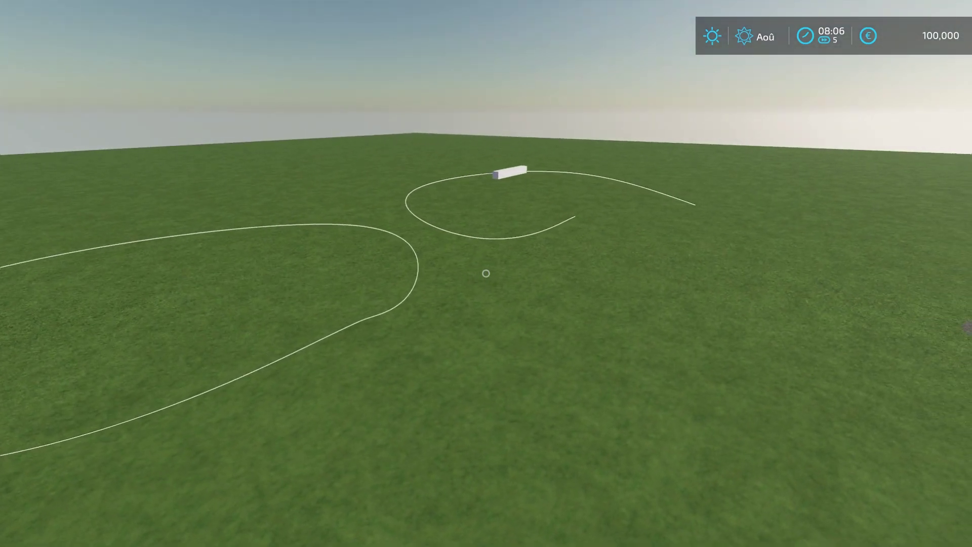
key(w)
key(d)
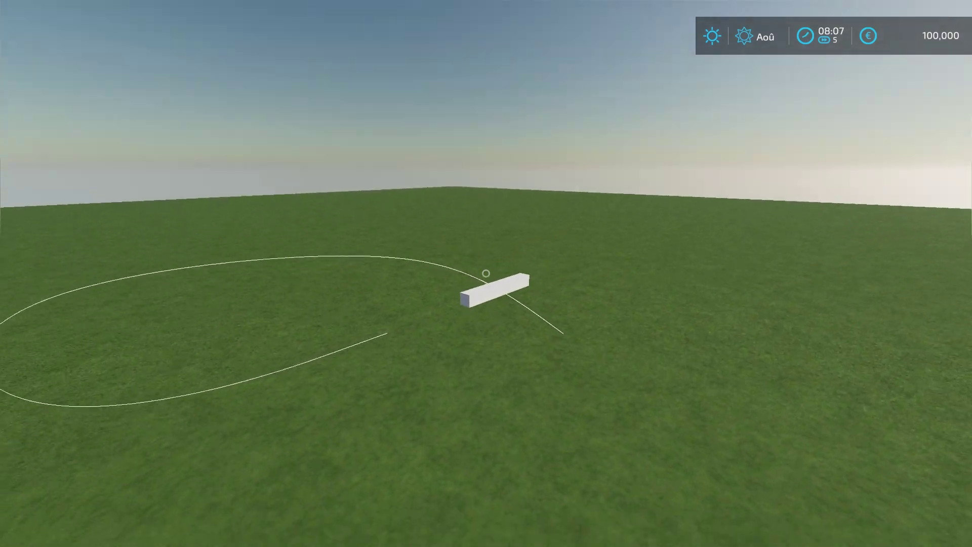